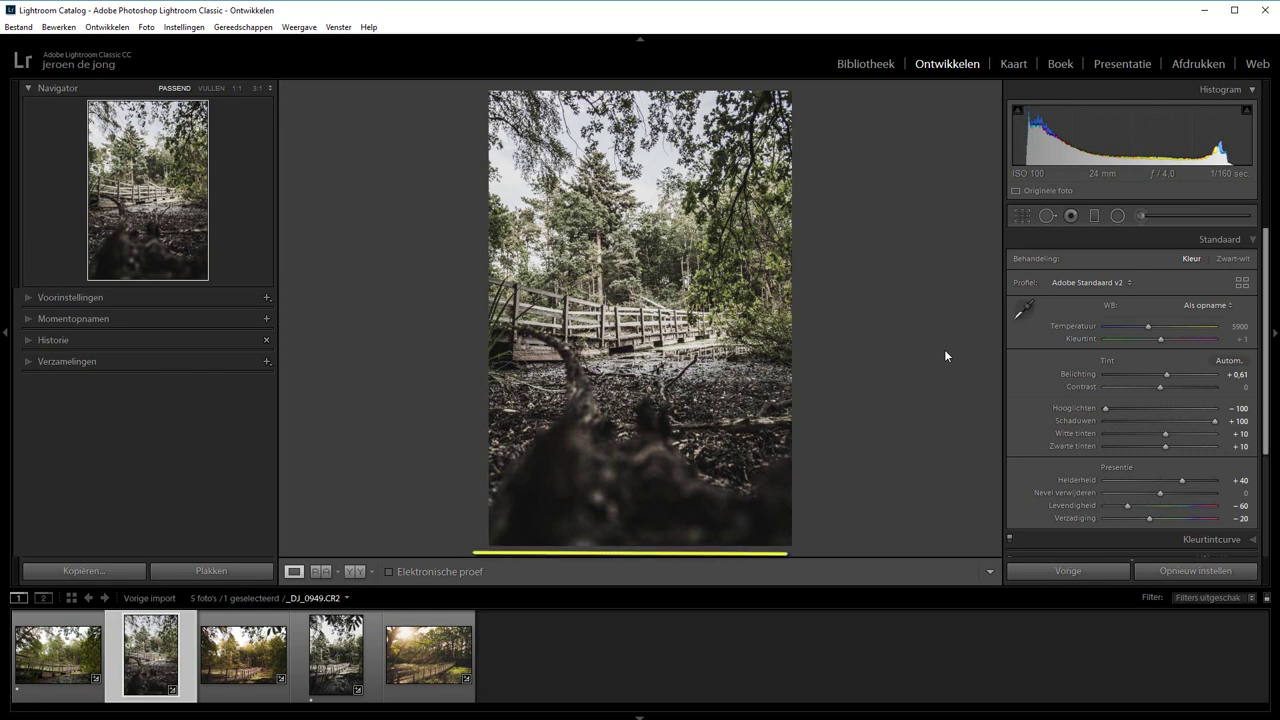
- Select the portrait boardwalk photo and give its crop a custom 1080 × 1350 aspect ratio
{"action": "left_click", "coordinate": [409, 662]}
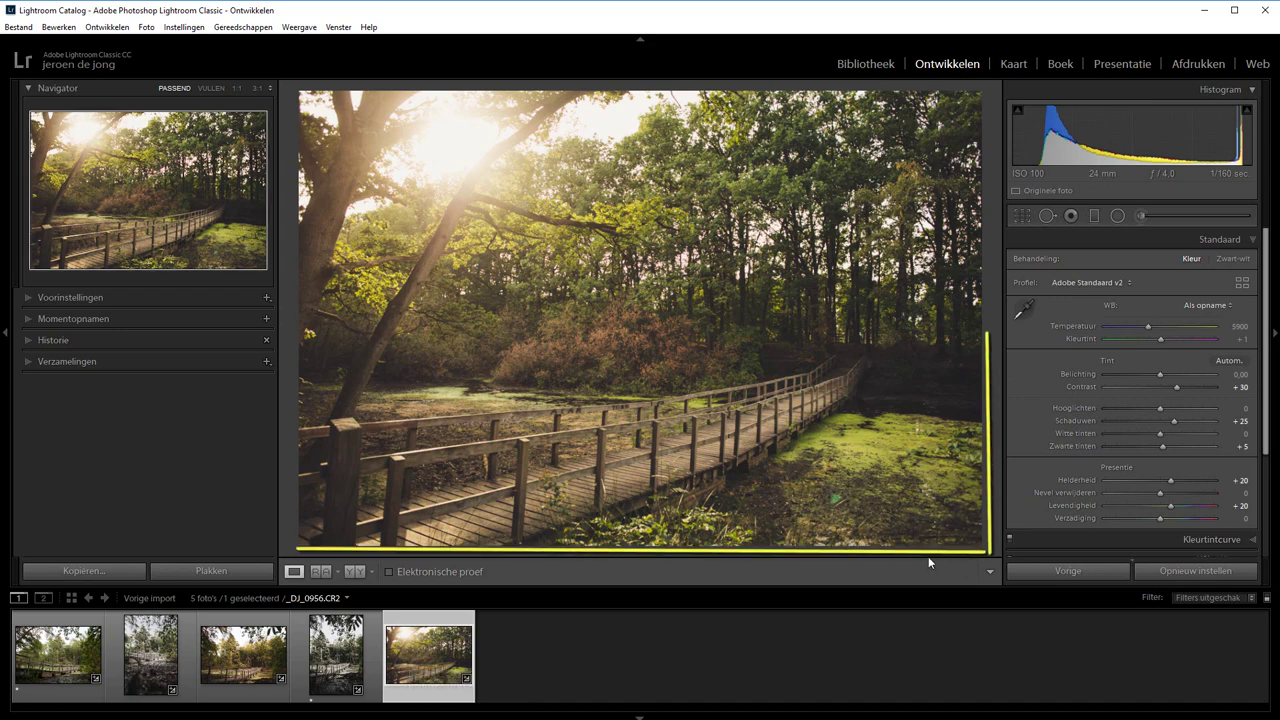
{"action": "left_click", "coordinate": [185, 655]}
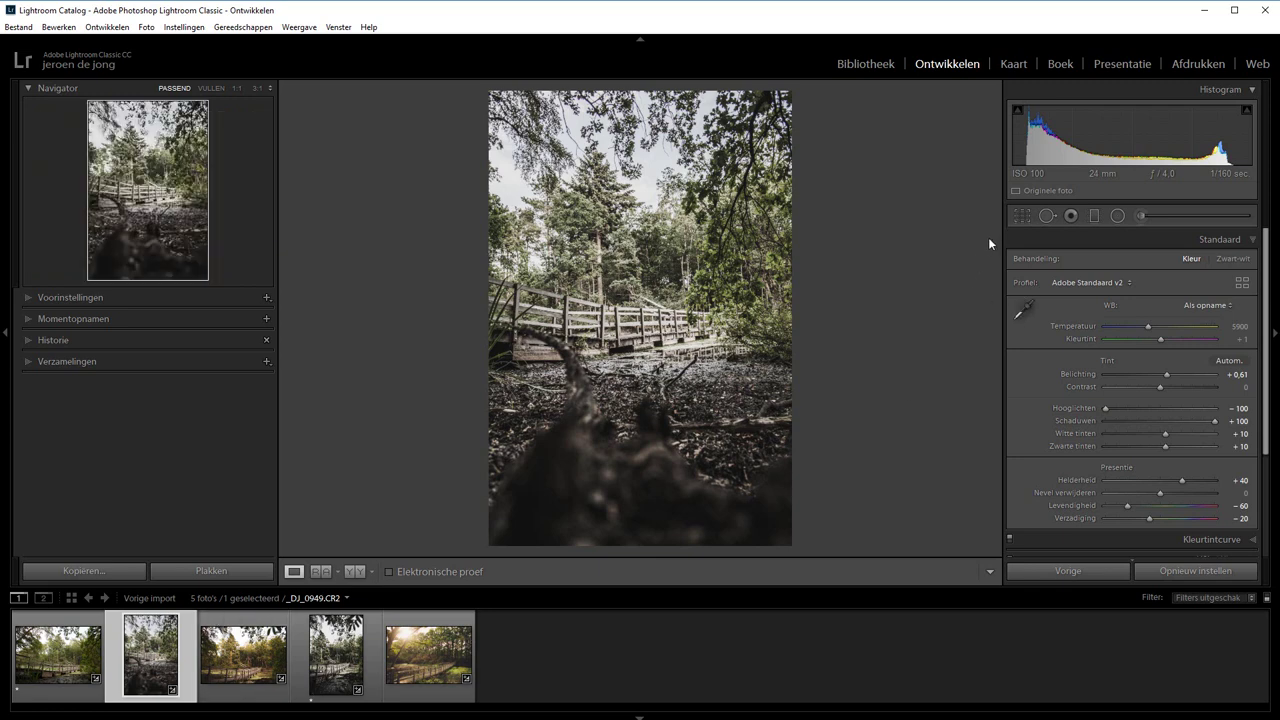
{"action": "left_click", "coordinate": [1021, 216]}
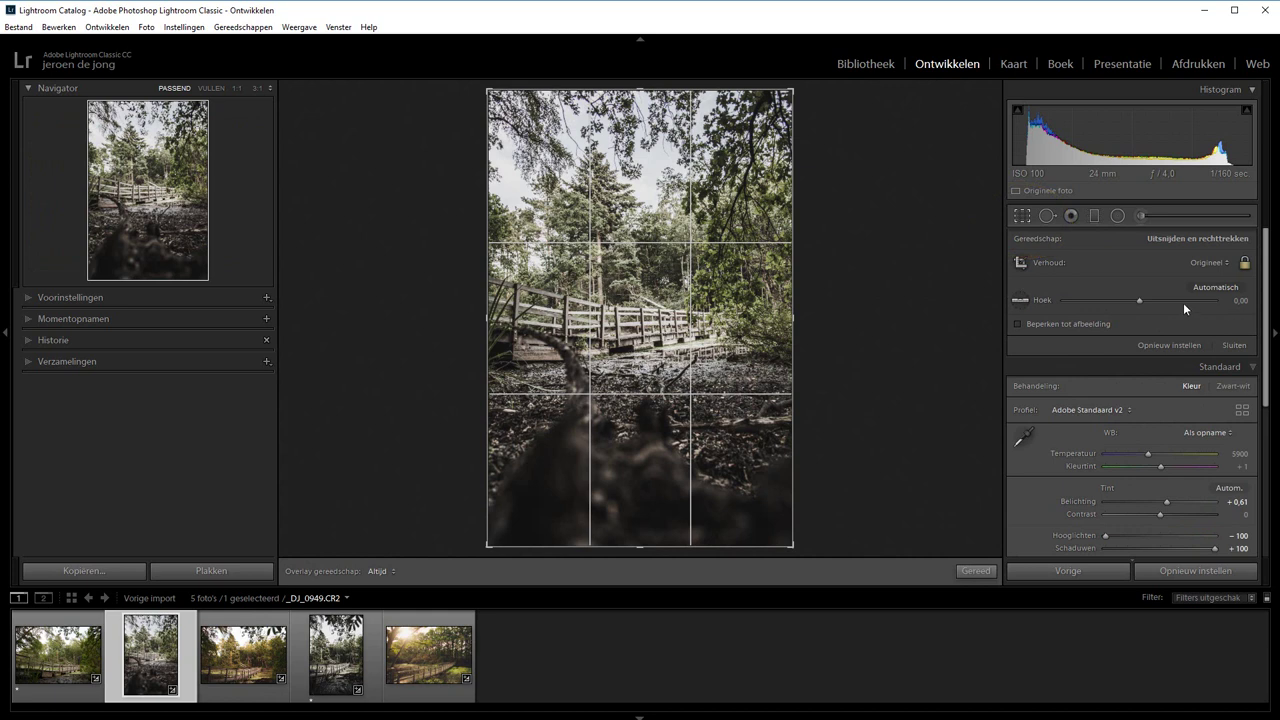
{"action": "left_click", "coordinate": [1211, 264]}
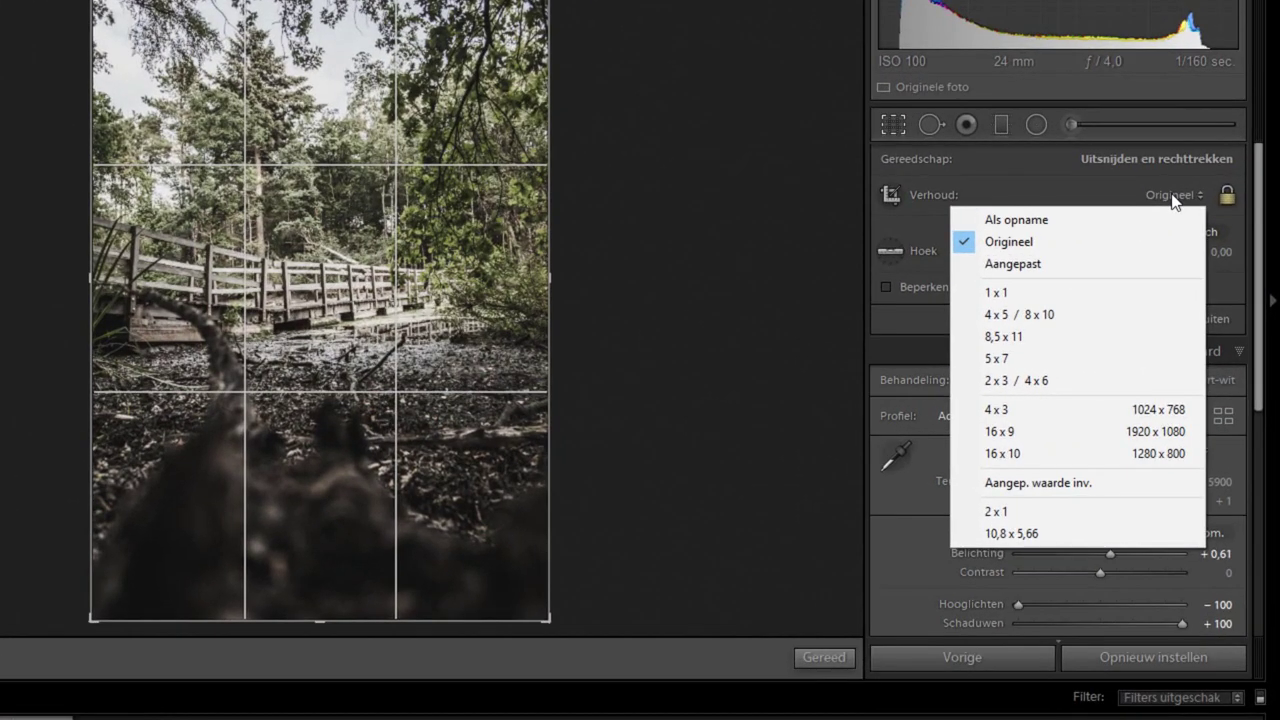
{"action": "left_click", "coordinate": [1041, 484]}
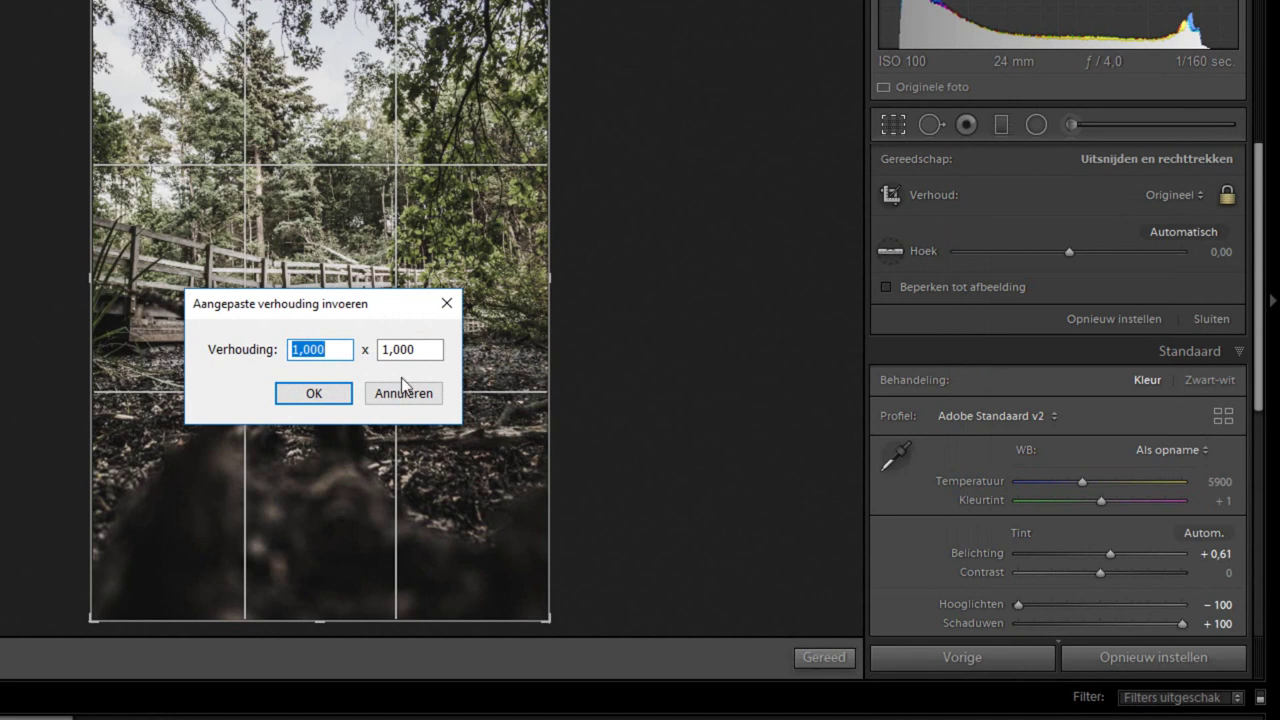
{"action": "type", "text": "10"}
{"action": "type", "text": "80"}
{"action": "left_click", "coordinate": [415, 349]}
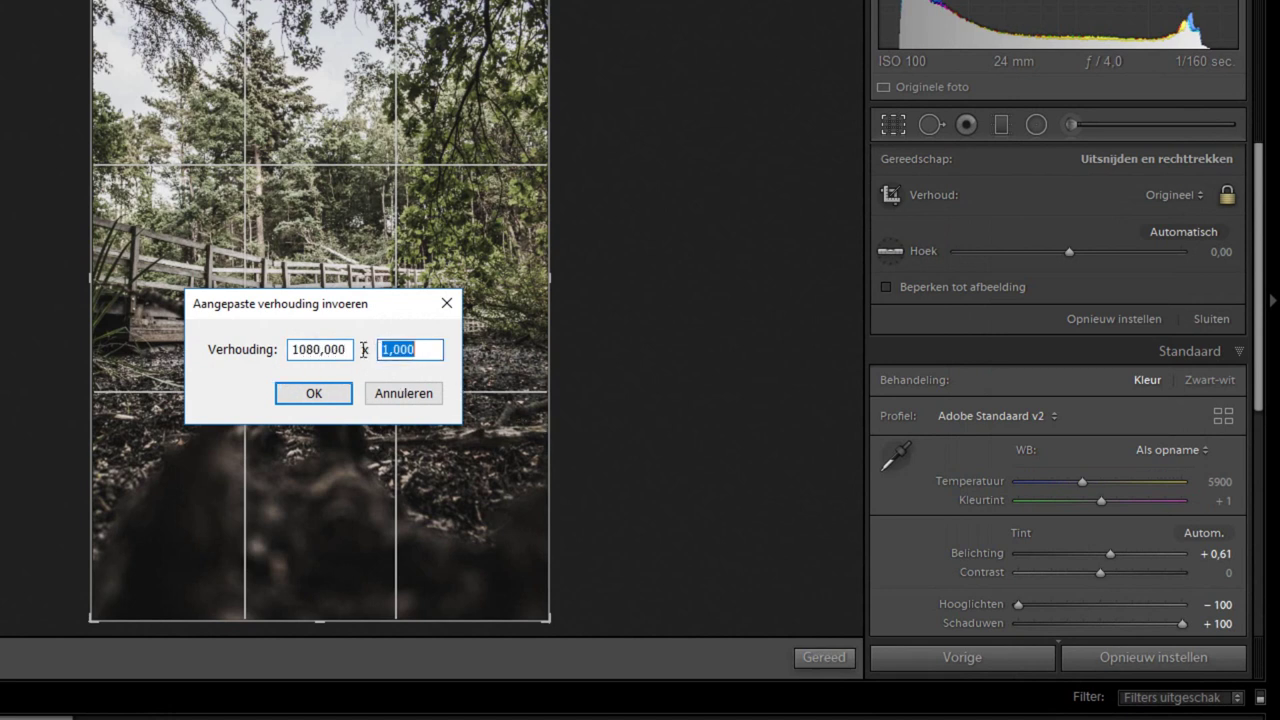
{"action": "type", "text": "1350"}
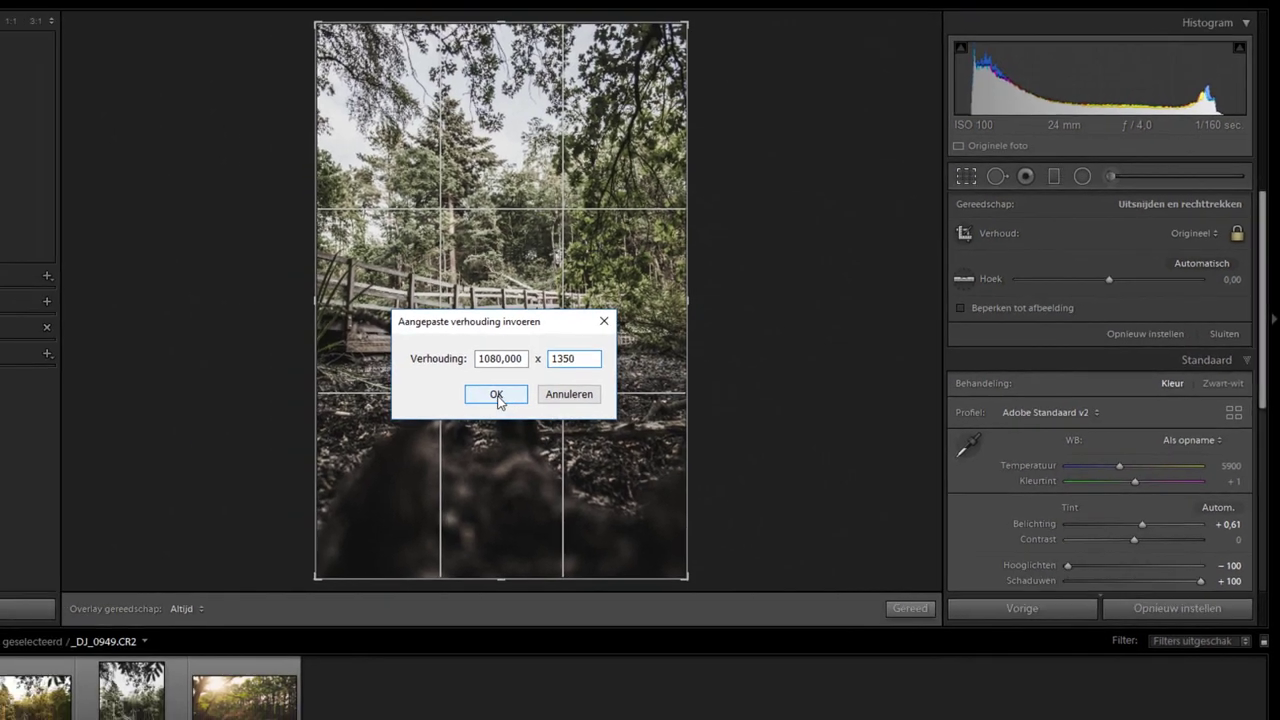
{"action": "left_click", "coordinate": [637, 398]}
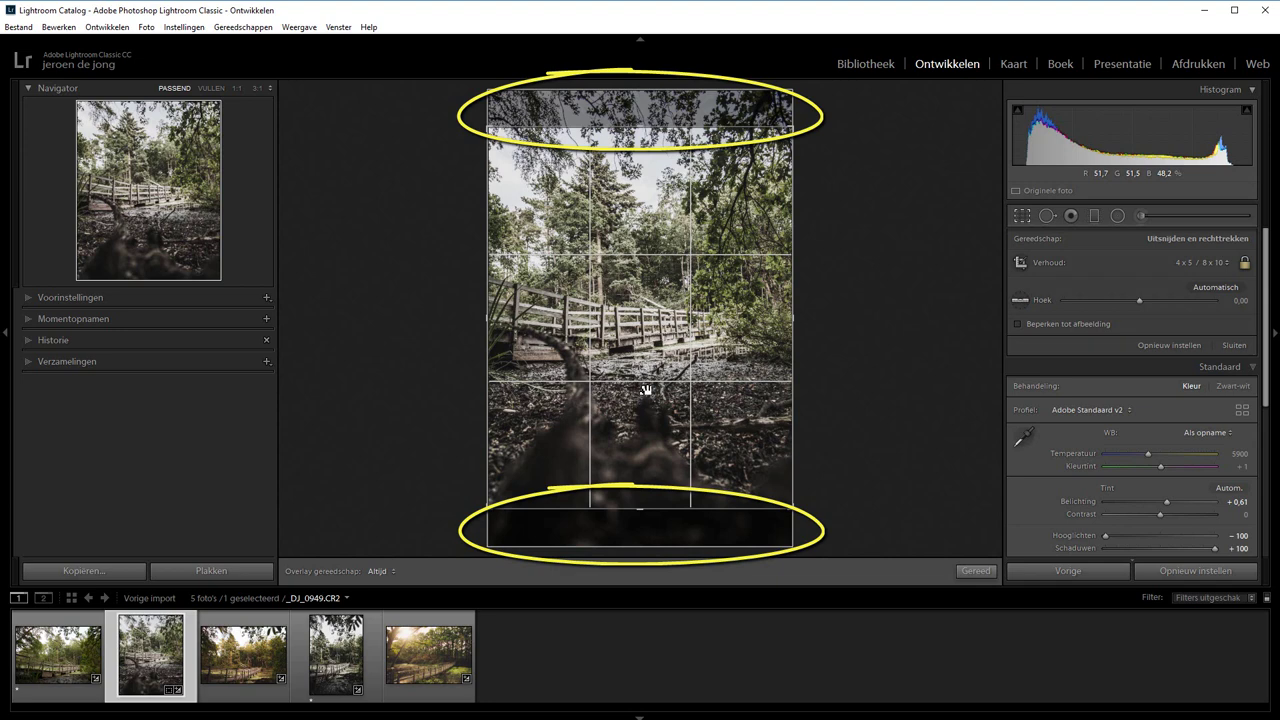
- Nudge the boardwalk photo within the 4 × 5 frame and commit the crop
{"action": "left_click_drag", "start_coordinate": [697, 322], "coordinate": [697, 333]}
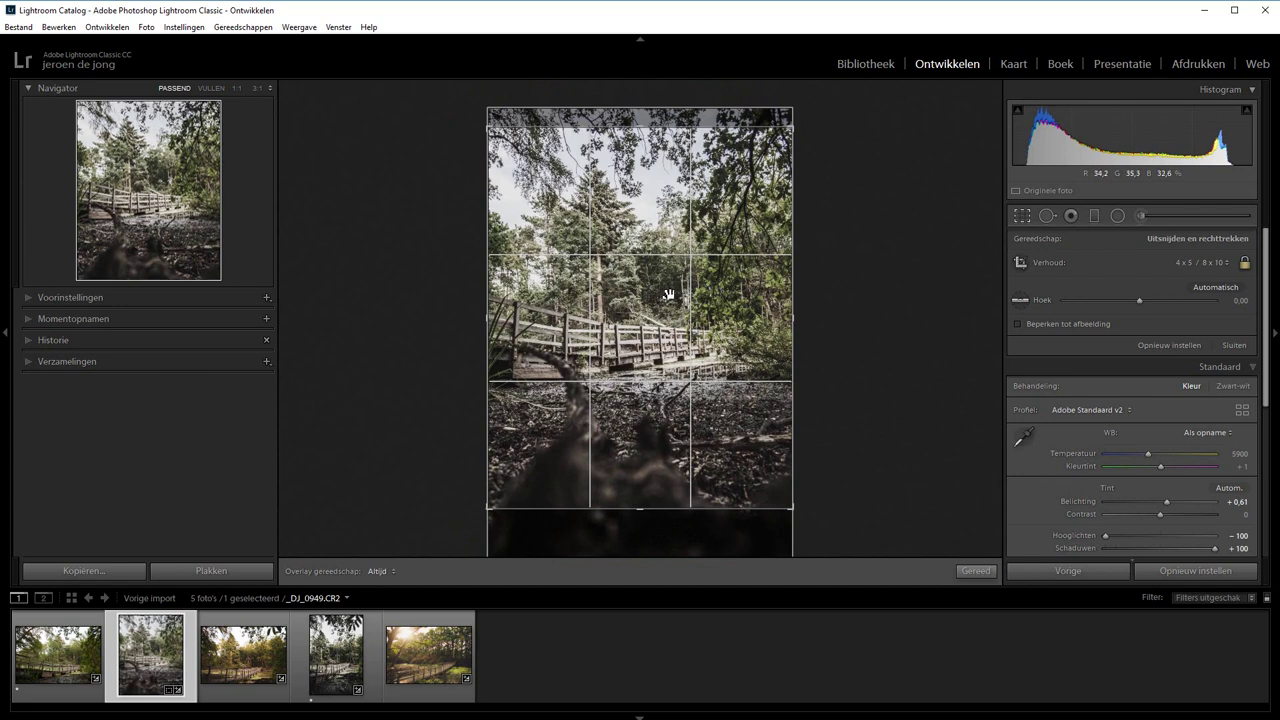
{"action": "key", "text": "Return"}
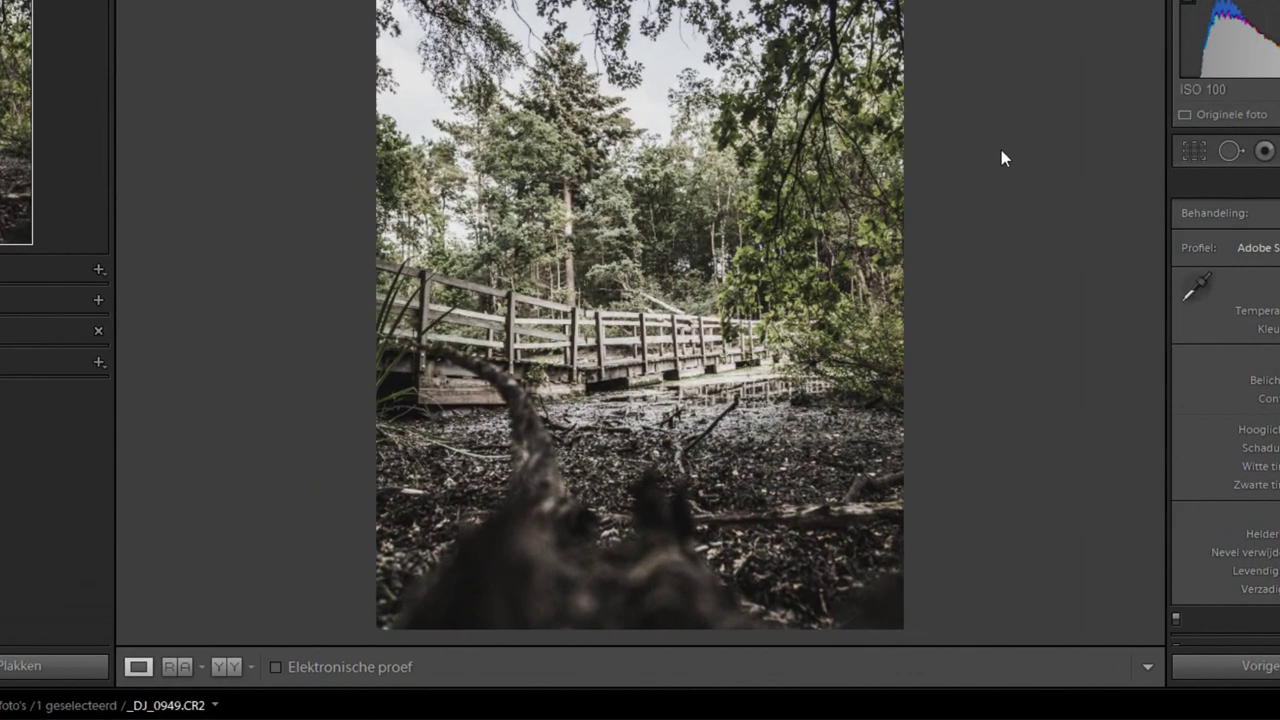
- Open the Export dialog for _DJ_0949 with Vaste schijf (hard drive) as the destination
{"action": "right_click", "coordinate": [619, 92]}
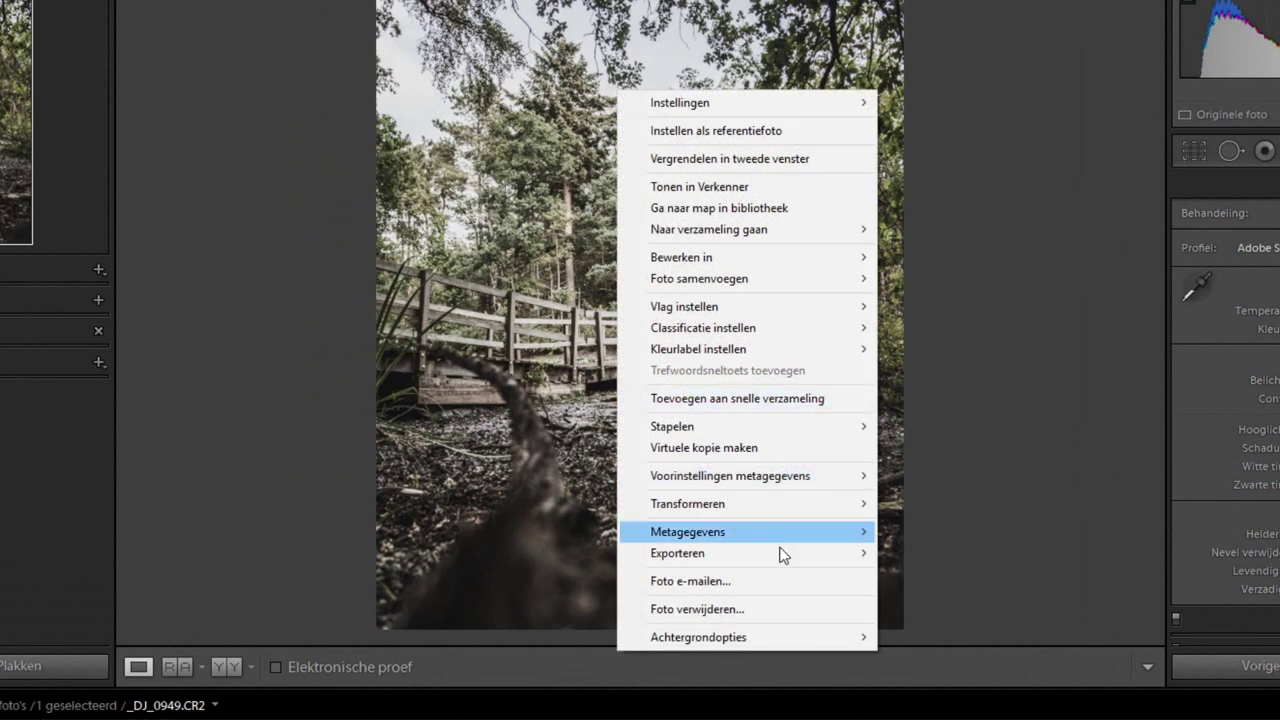
{"action": "mouse_move", "coordinate": [740, 553]}
{"action": "left_click", "coordinate": [908, 556]}
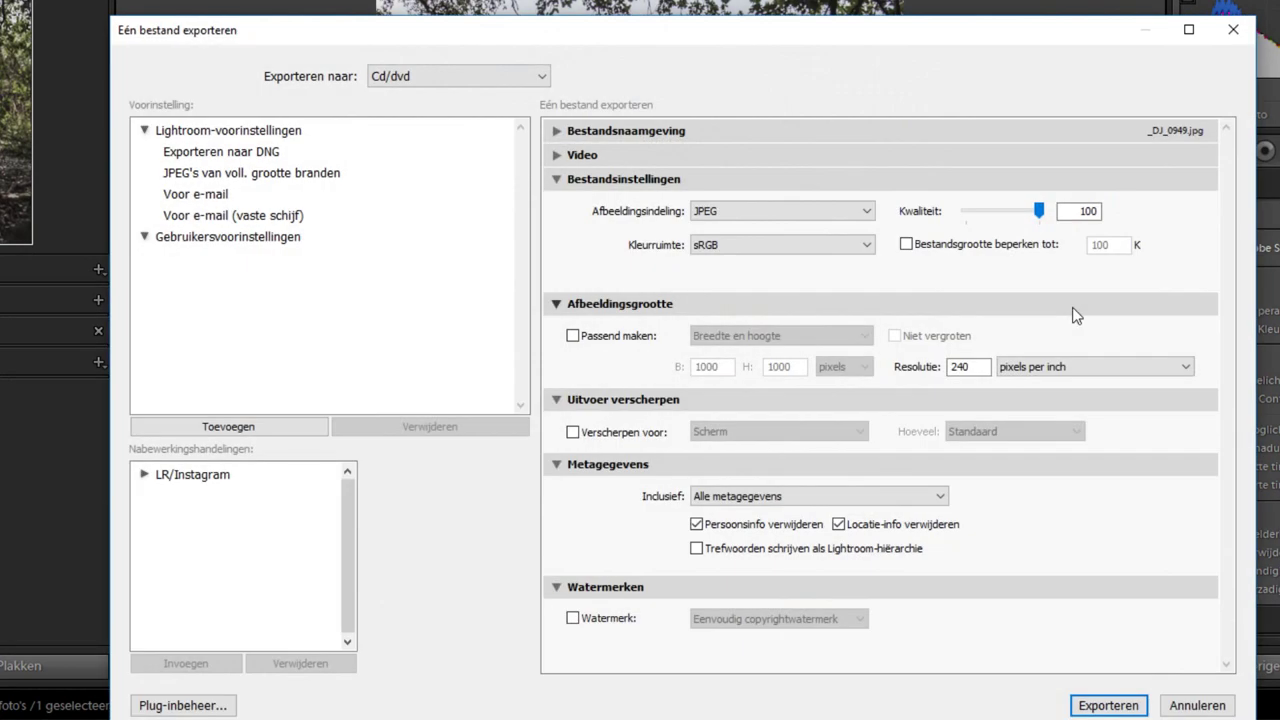
{"action": "left_click", "coordinate": [478, 77]}
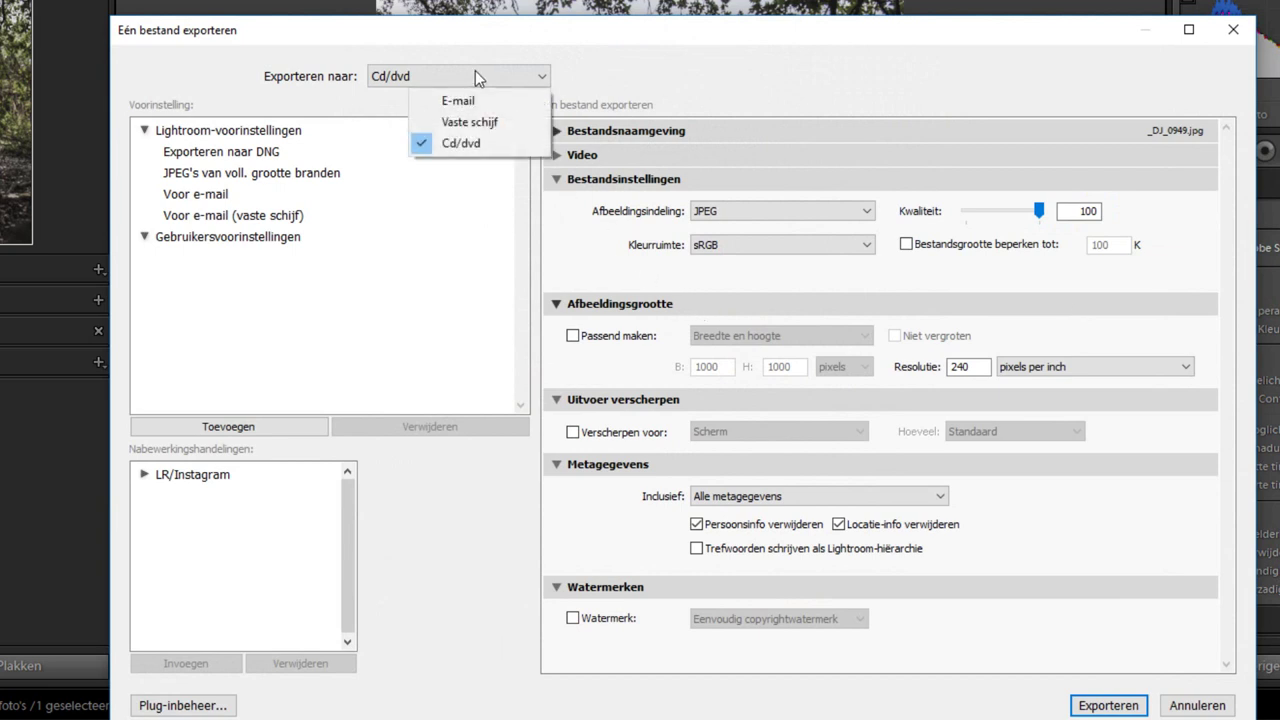
{"action": "left_click", "coordinate": [478, 124]}
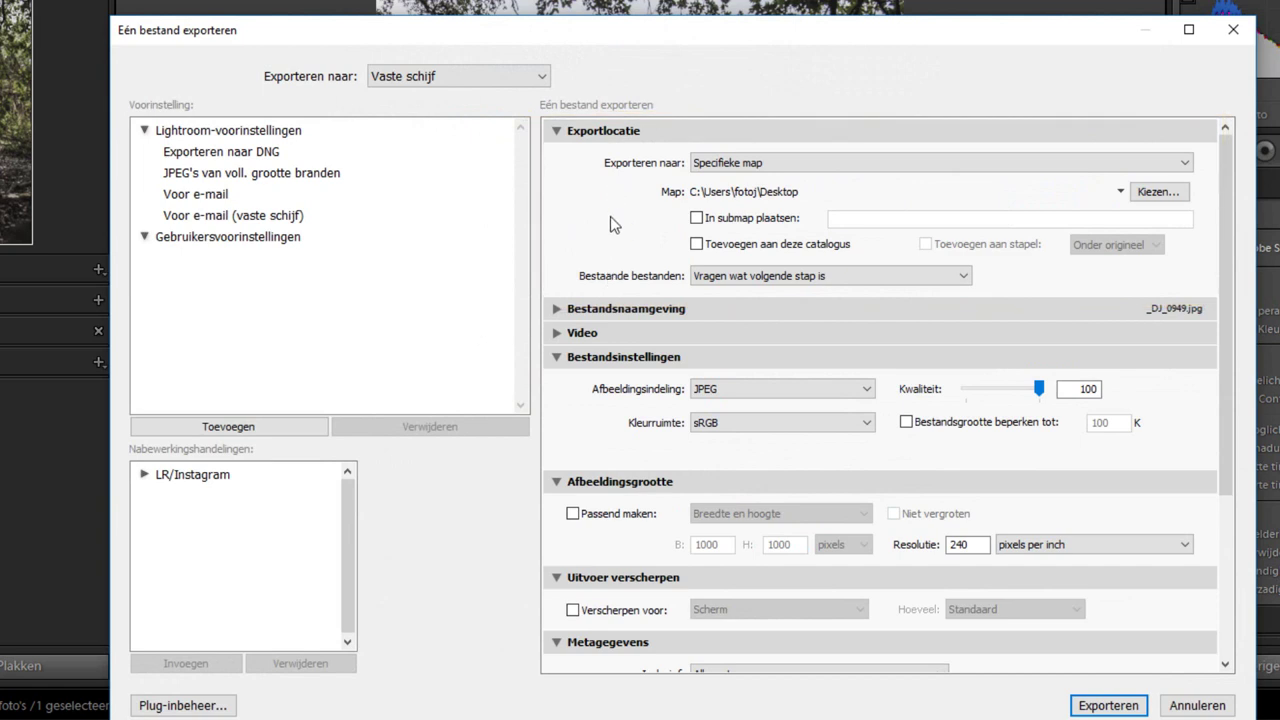
- Collapse the location and file-naming sections and drag JPEG Kwaliteit down to 77
{"action": "left_click", "coordinate": [558, 309]}
{"action": "left_click", "coordinate": [556, 131]}
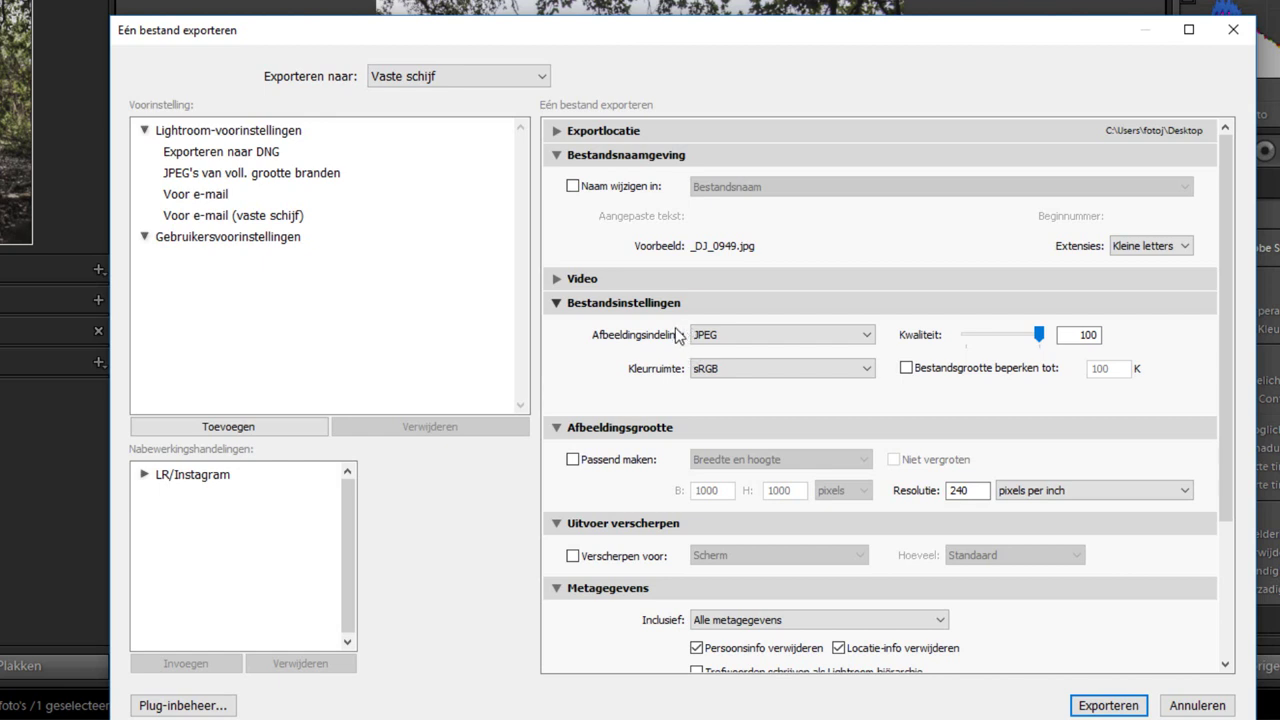
{"action": "left_click", "coordinate": [559, 160]}
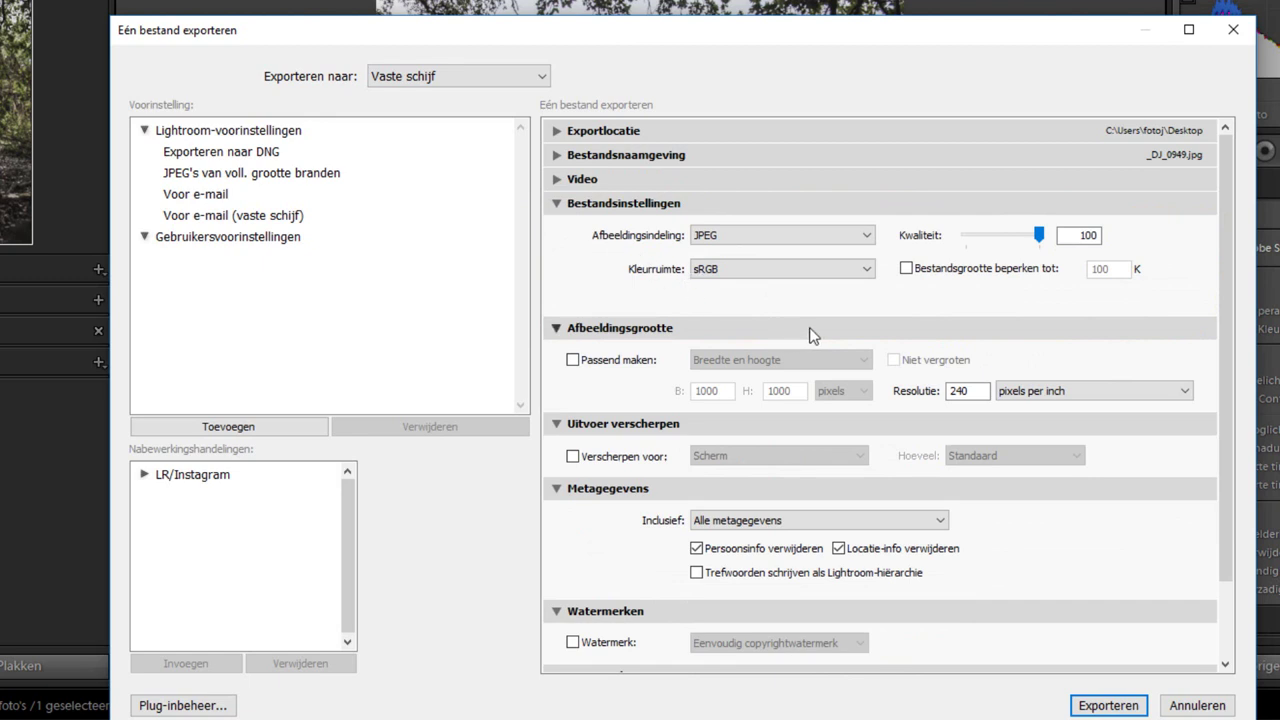
{"action": "left_click_drag", "start_coordinate": [1040, 241], "coordinate": [1019, 238]}
- Enable Passend maken resizing by Lange rand at 1350 pixels
{"action": "left_click", "coordinate": [554, 205]}
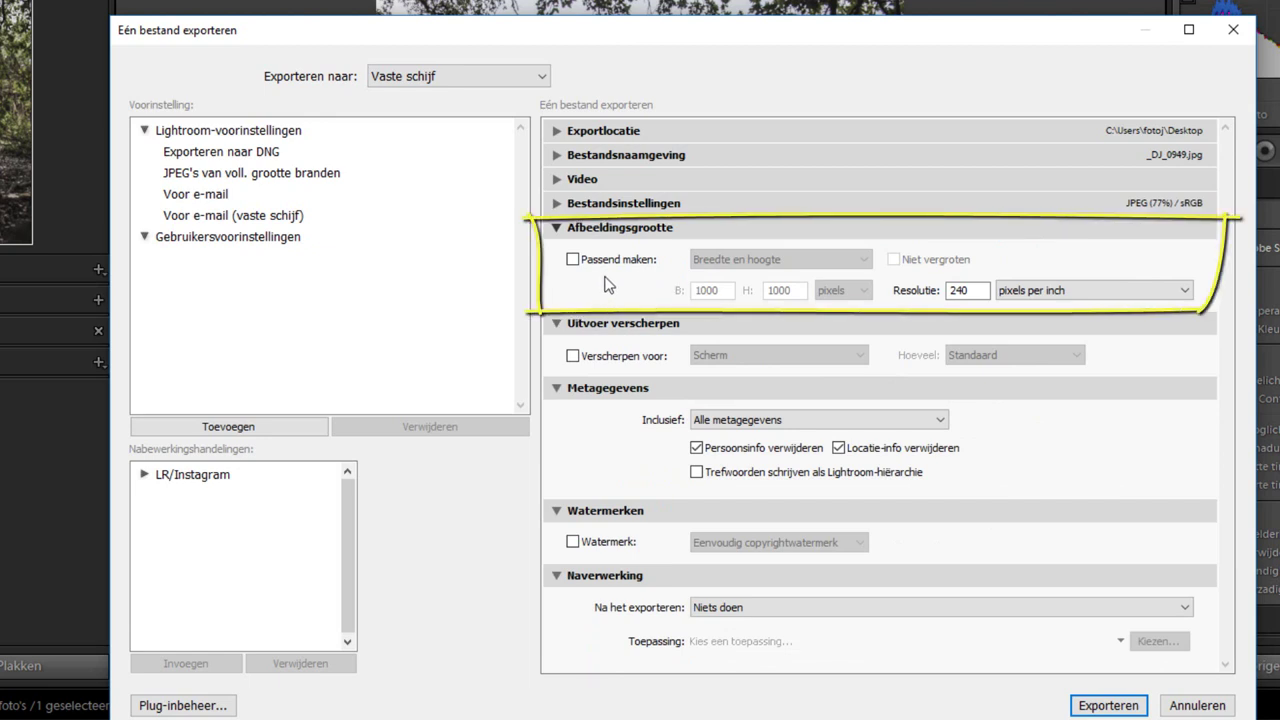
{"action": "left_click", "coordinate": [596, 260]}
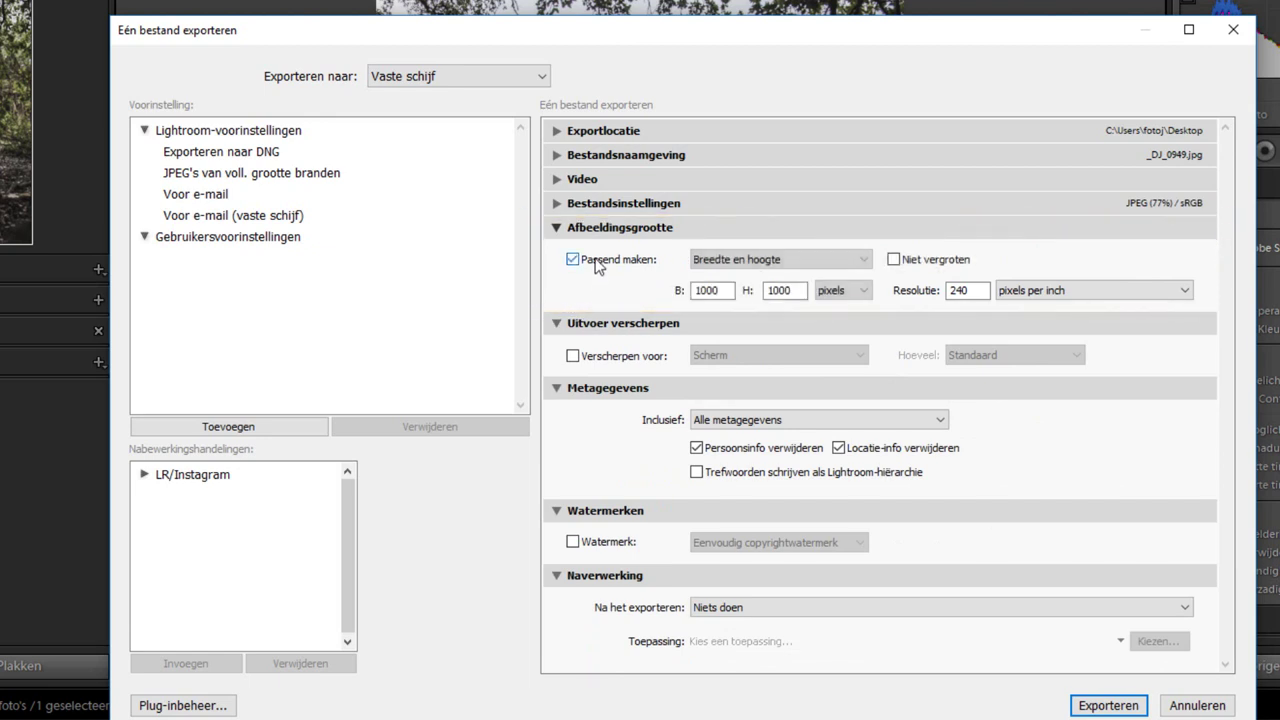
{"action": "left_click", "coordinate": [805, 268]}
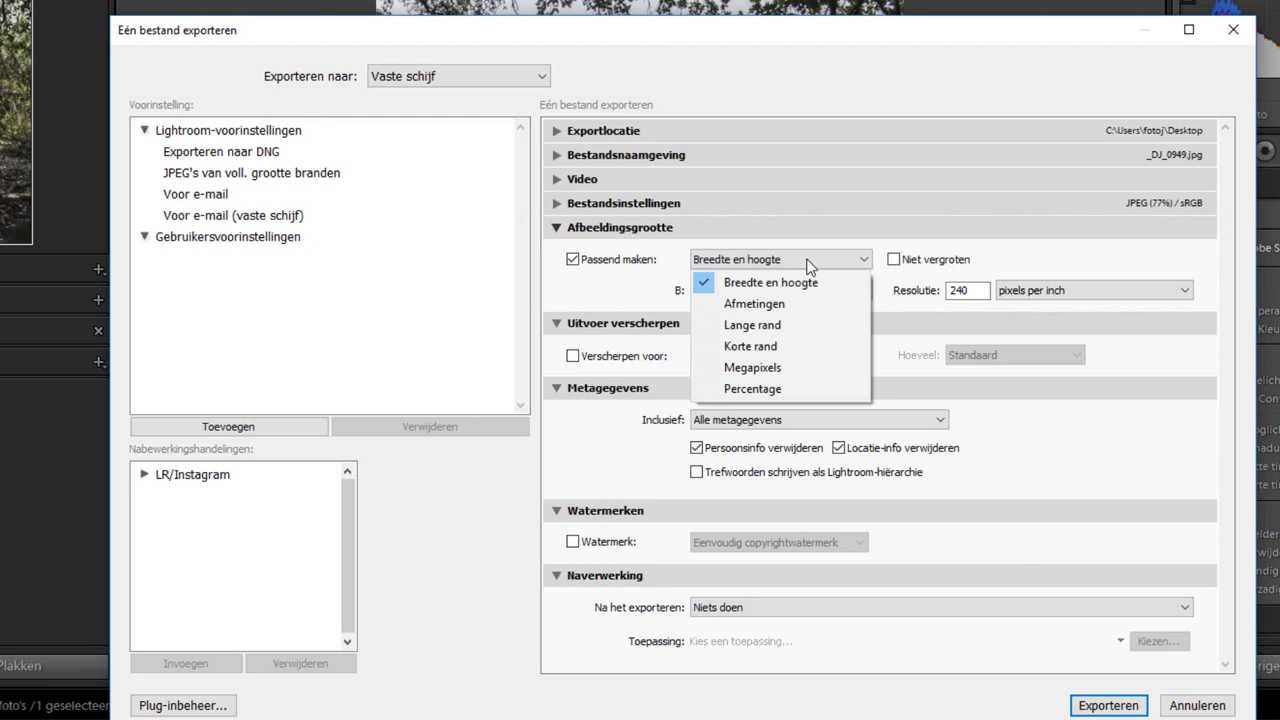
{"action": "left_click", "coordinate": [1008, 266]}
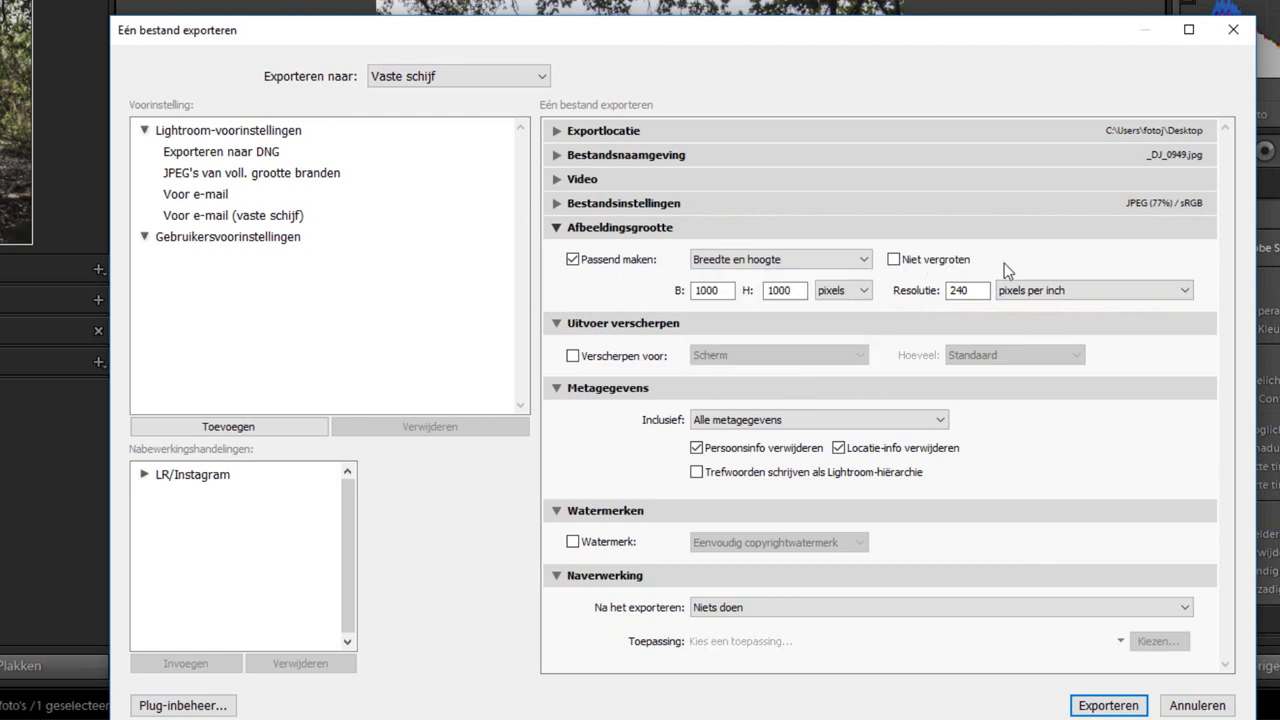
{"action": "double_click", "coordinate": [730, 290]}
{"action": "left_click", "coordinate": [812, 262]}
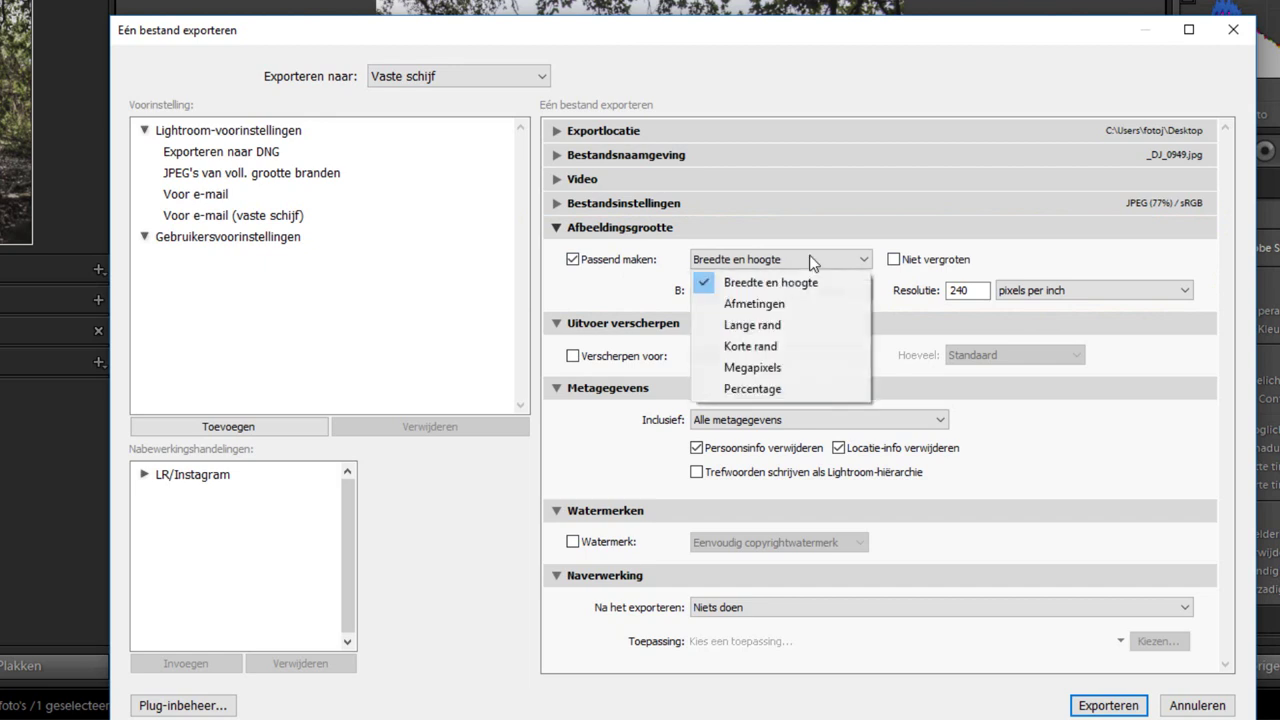
{"action": "left_click", "coordinate": [786, 325]}
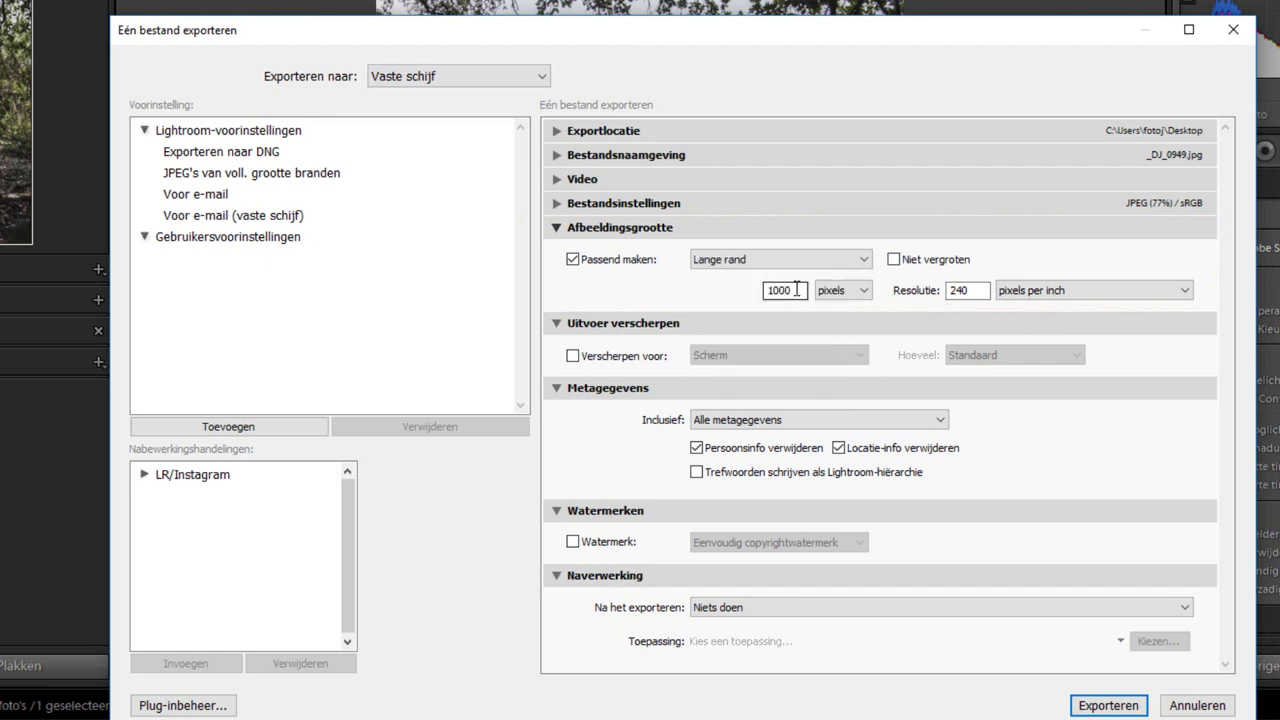
{"action": "type", "text": "1350"}
{"action": "double_click", "coordinate": [979, 290]}
- Turn on output sharpening for Screen at the Standaard amount
{"action": "left_click", "coordinate": [574, 357]}
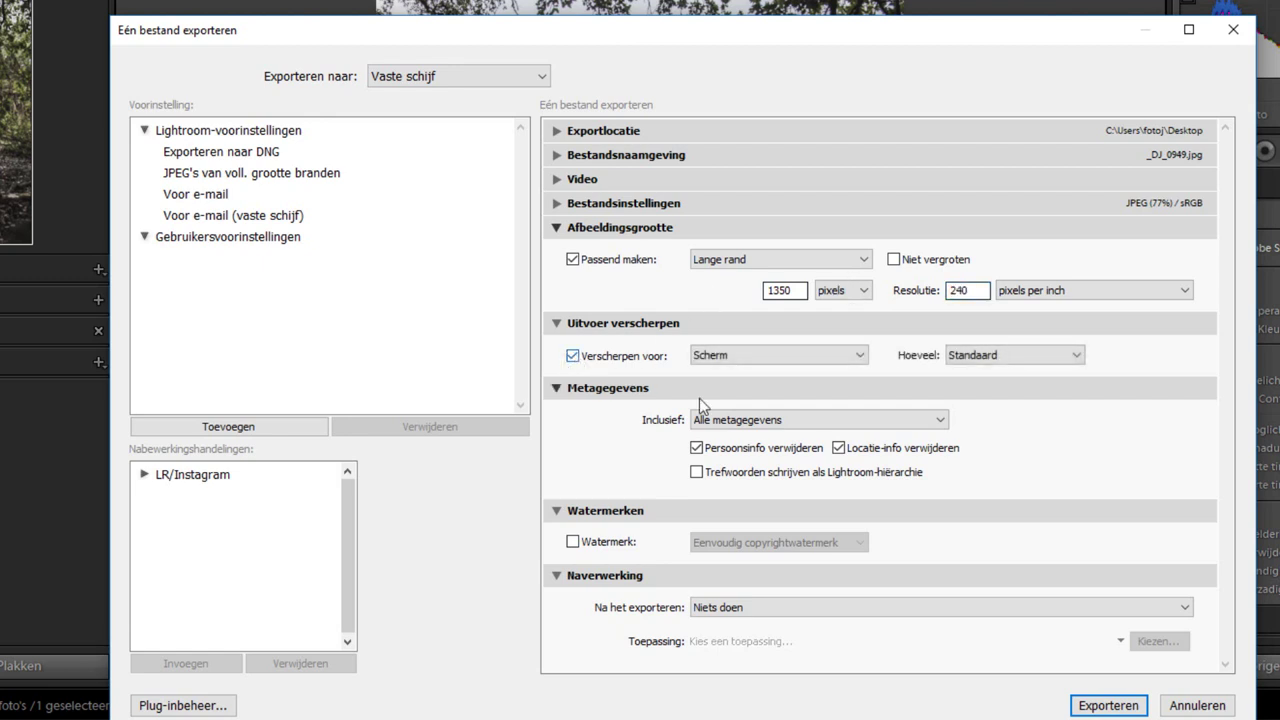
{"action": "left_click", "coordinate": [860, 356]}
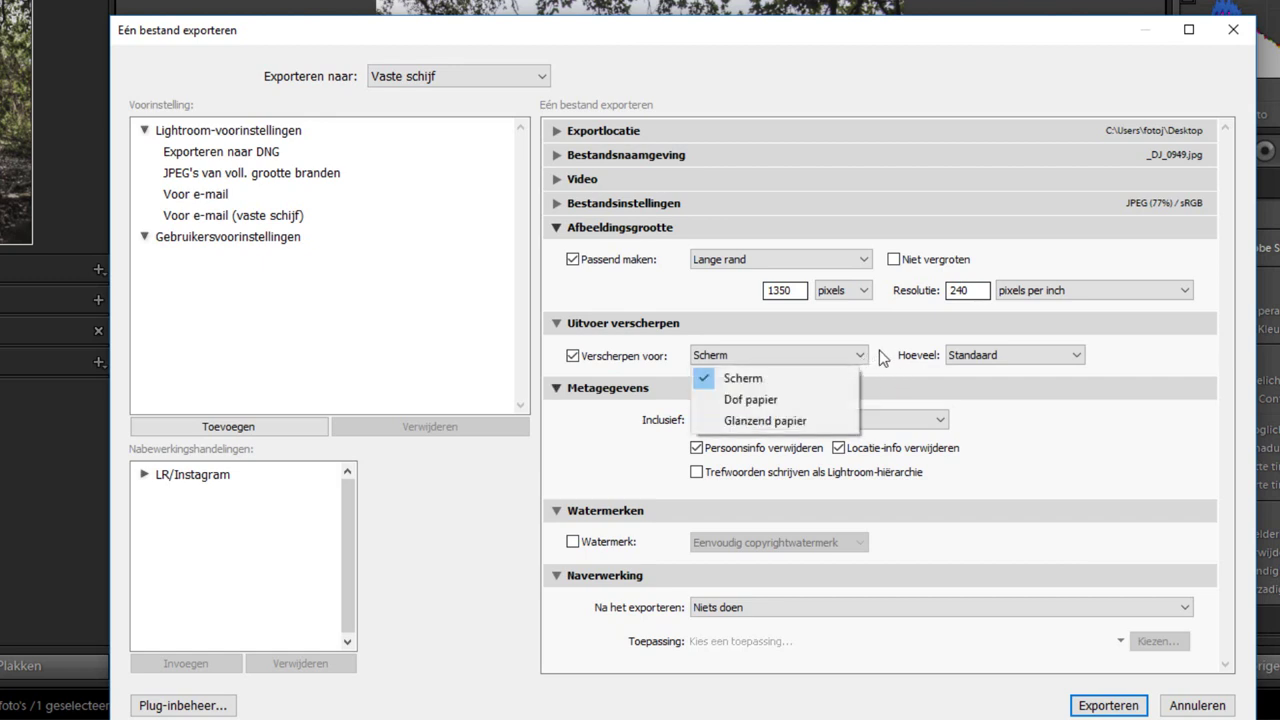
{"action": "left_click", "coordinate": [884, 360]}
{"action": "left_click", "coordinate": [1010, 358]}
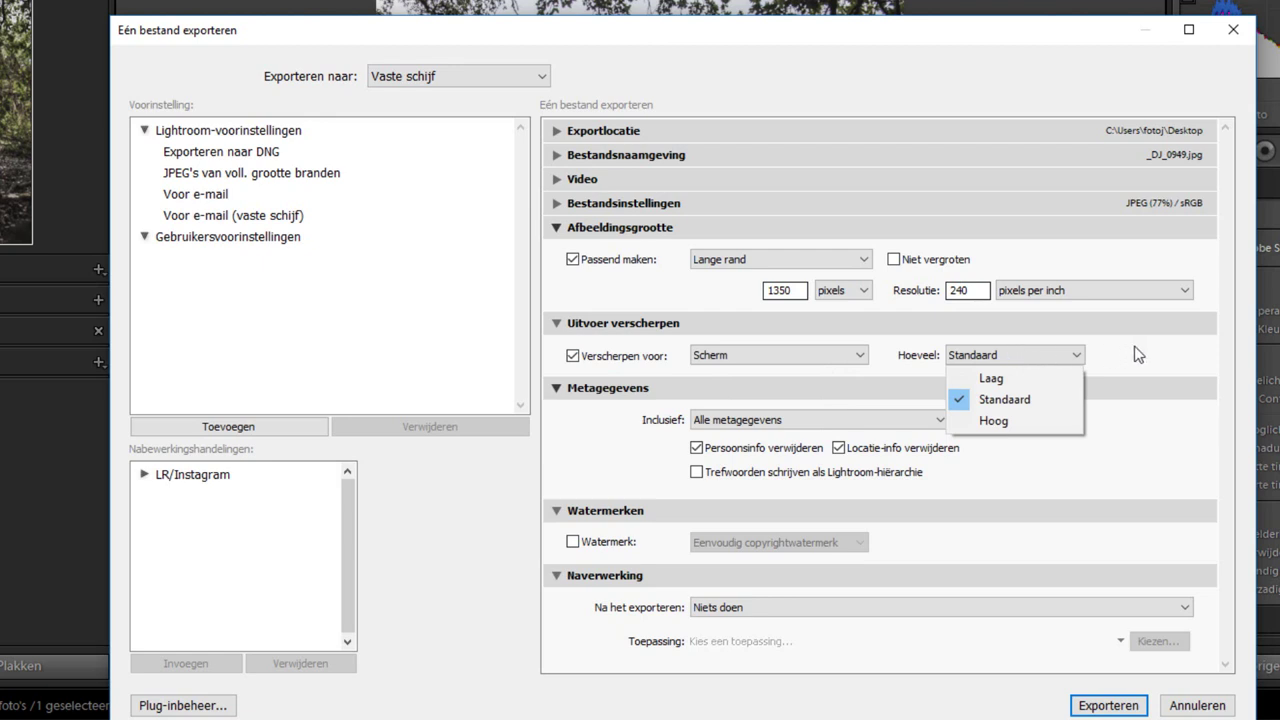
{"action": "left_click", "coordinate": [1155, 357]}
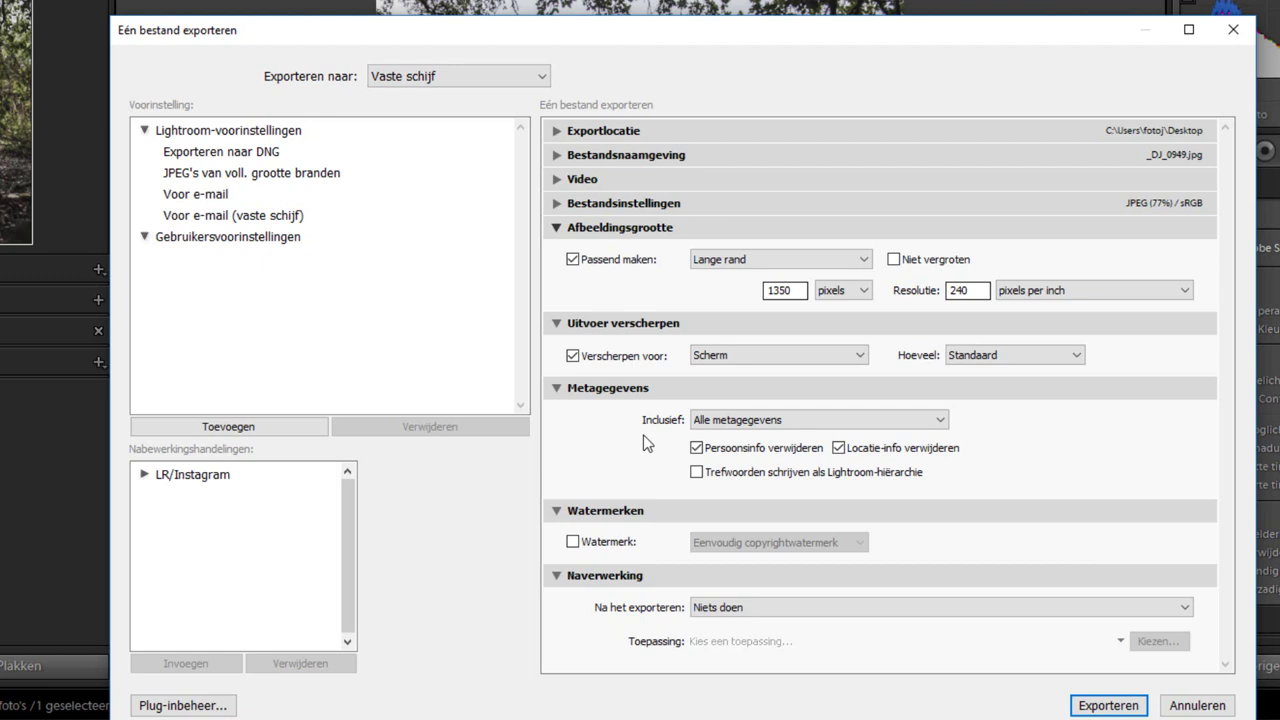
- Review the metadata option, then collapse the Metagegevens, Watermerken and Naverwerking sections
{"action": "left_click", "coordinate": [716, 425]}
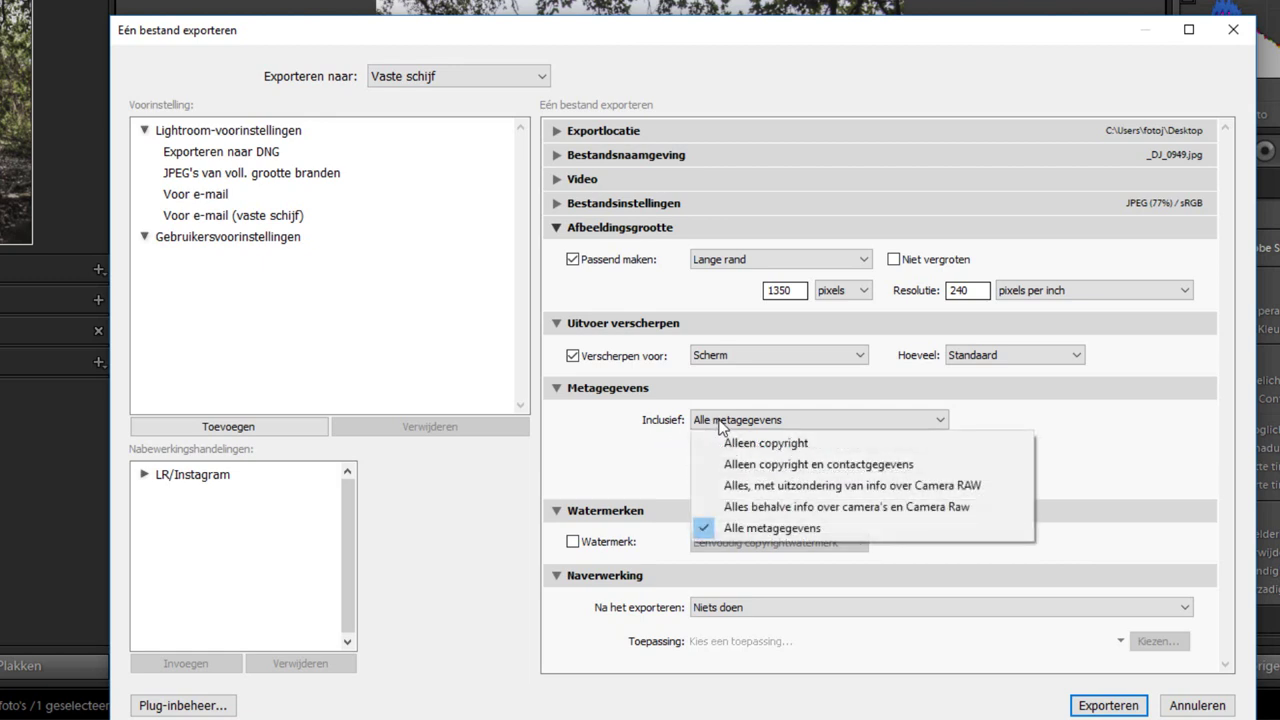
{"action": "left_click", "coordinate": [613, 443]}
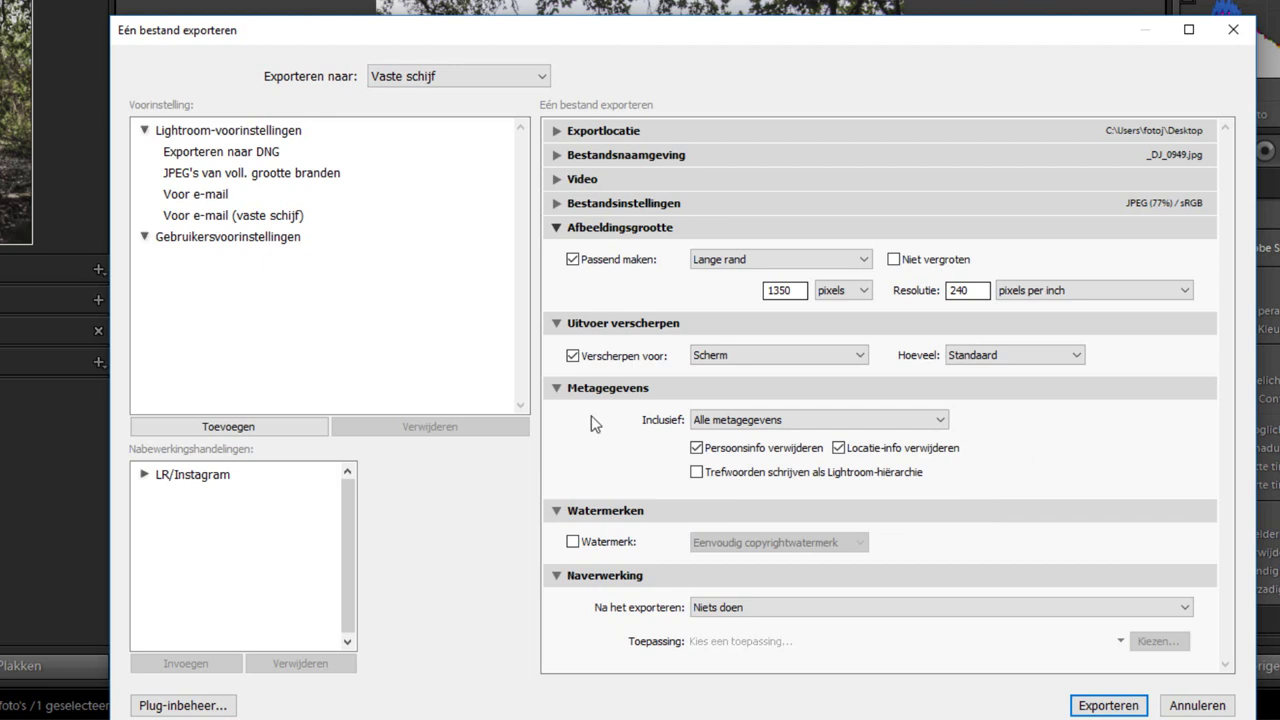
{"action": "left_click", "coordinate": [556, 388]}
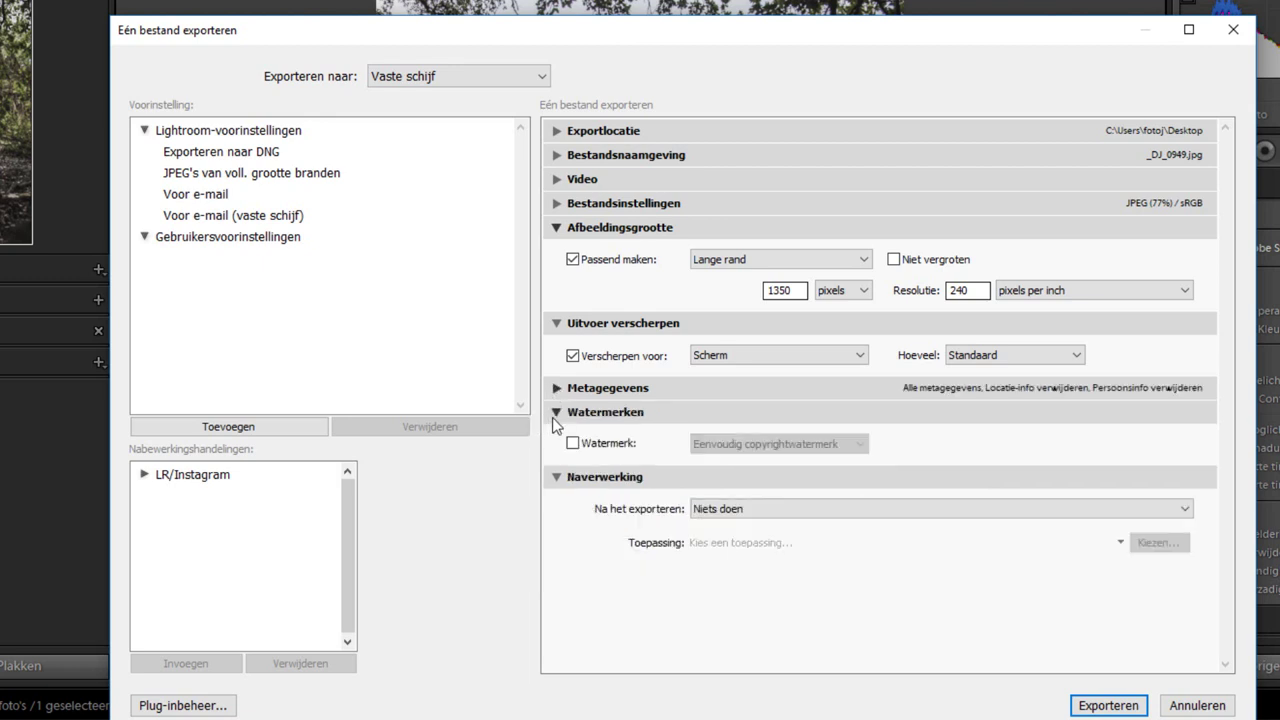
{"action": "left_click", "coordinate": [557, 413]}
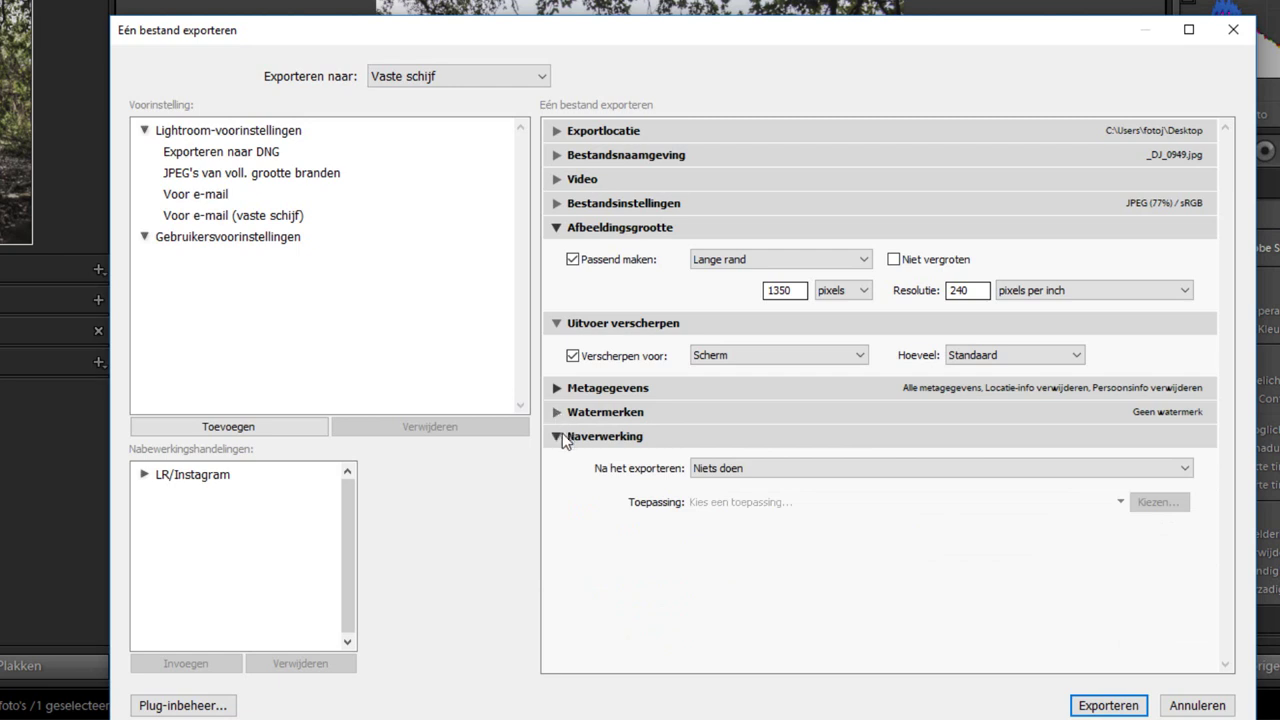
{"action": "left_click", "coordinate": [557, 437]}
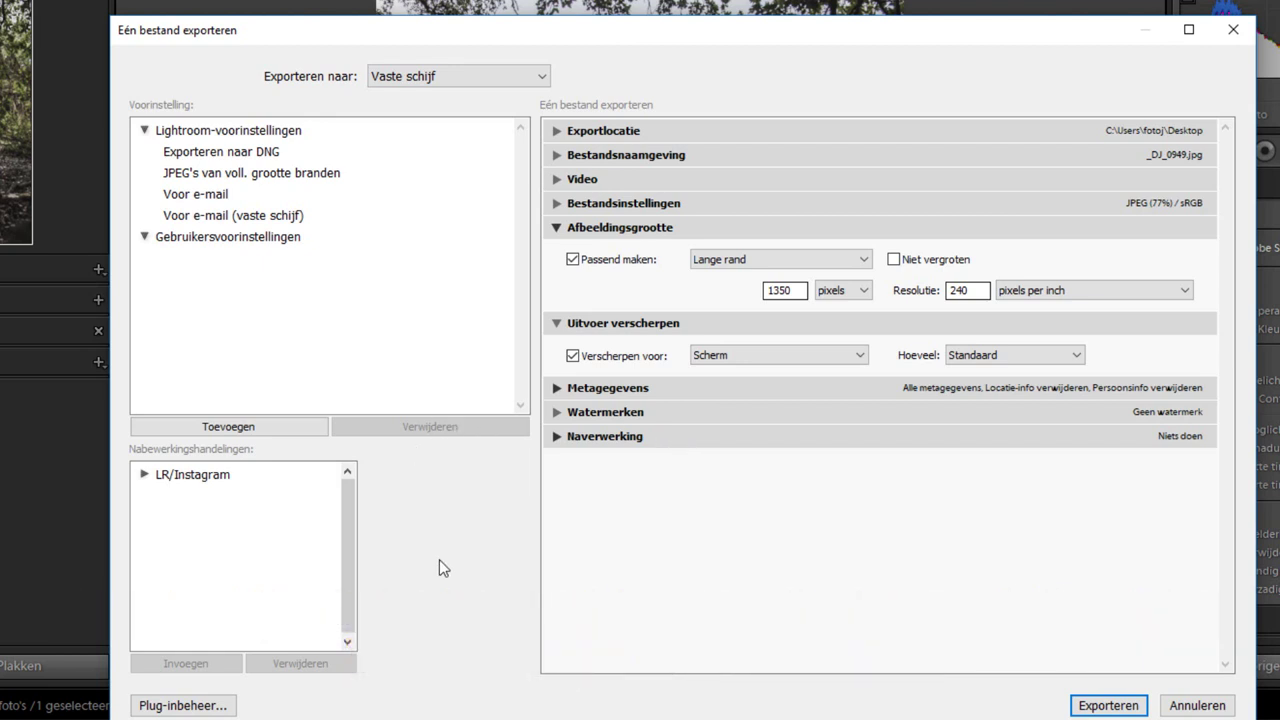
- Save the settings as user preset 'Instagram Staande foto's' and export _DJ_0949
{"action": "left_click", "coordinate": [266, 425]}
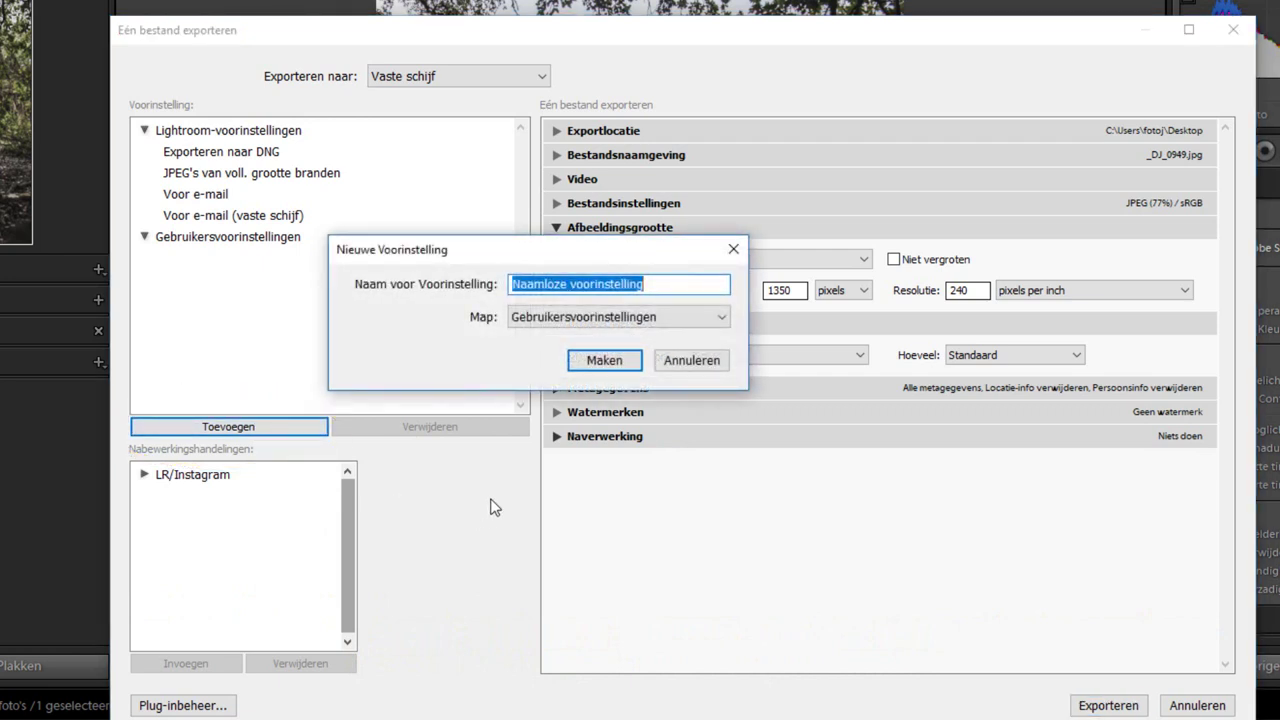
{"action": "type", "text": "St"}
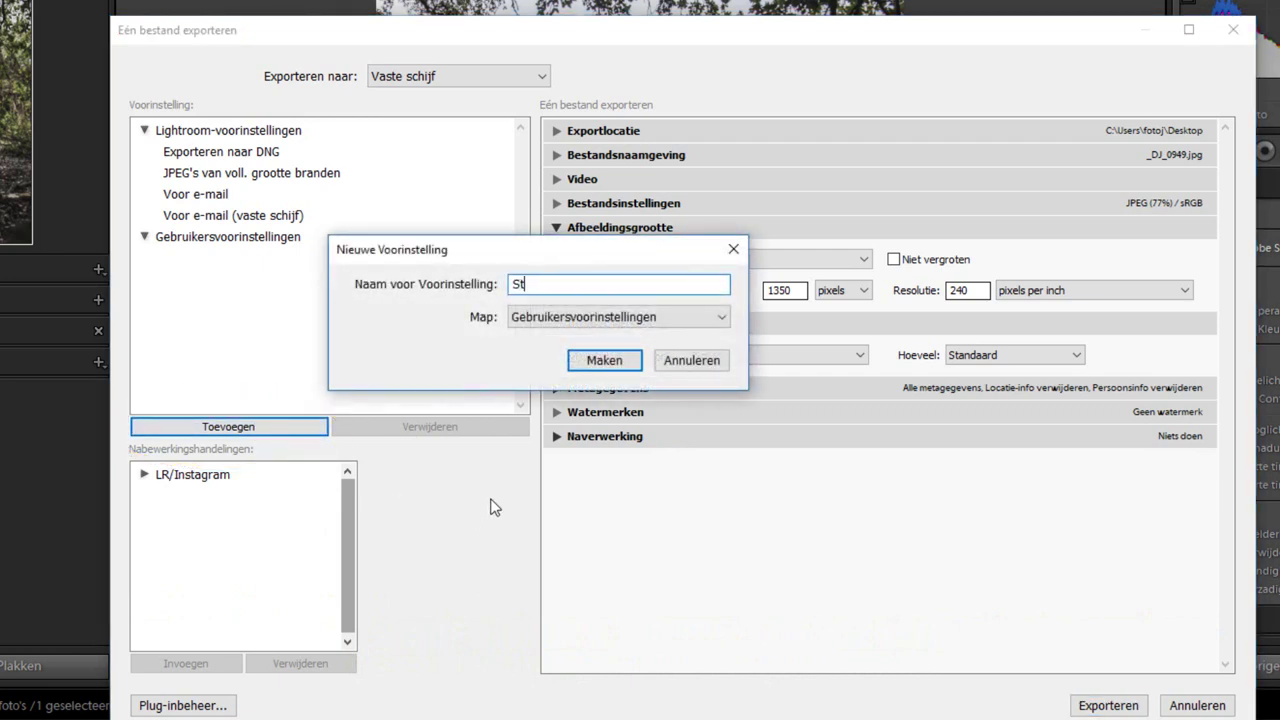
{"action": "type", "text": "aande foto's"}
{"action": "key", "text": "Home"}
{"action": "type", "text": "Instagram"}
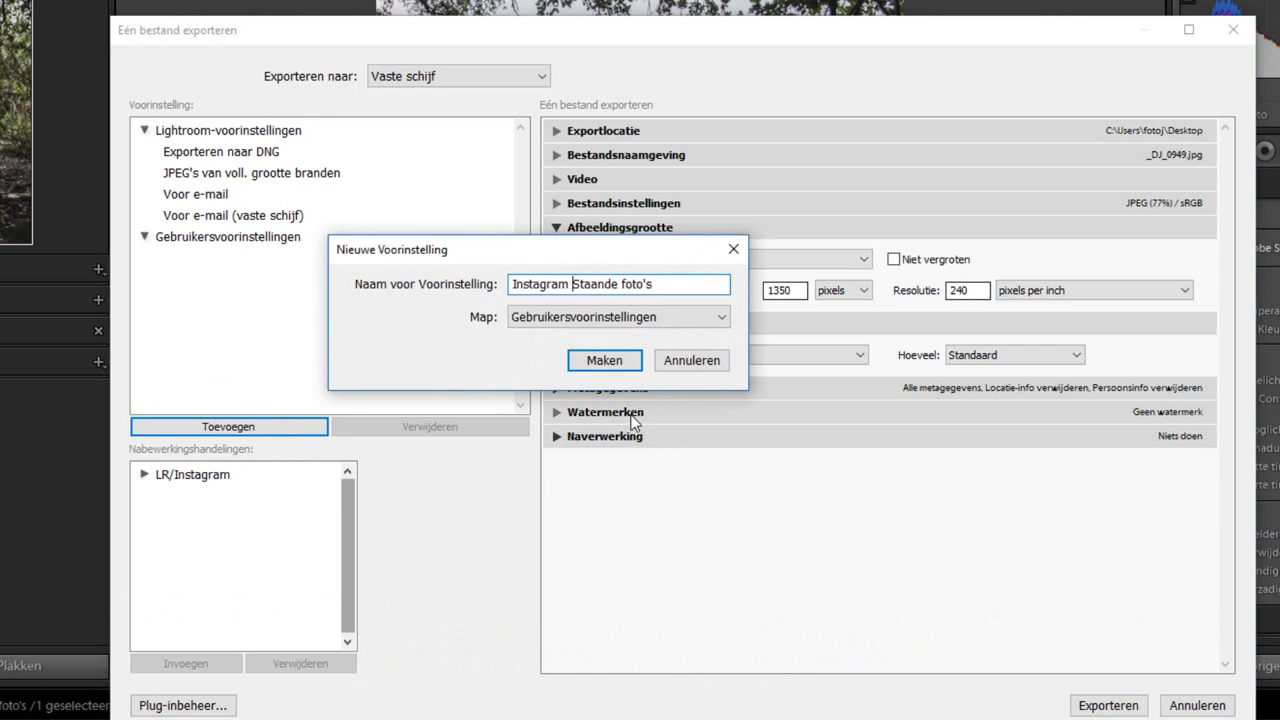
{"action": "left_click", "coordinate": [604, 360]}
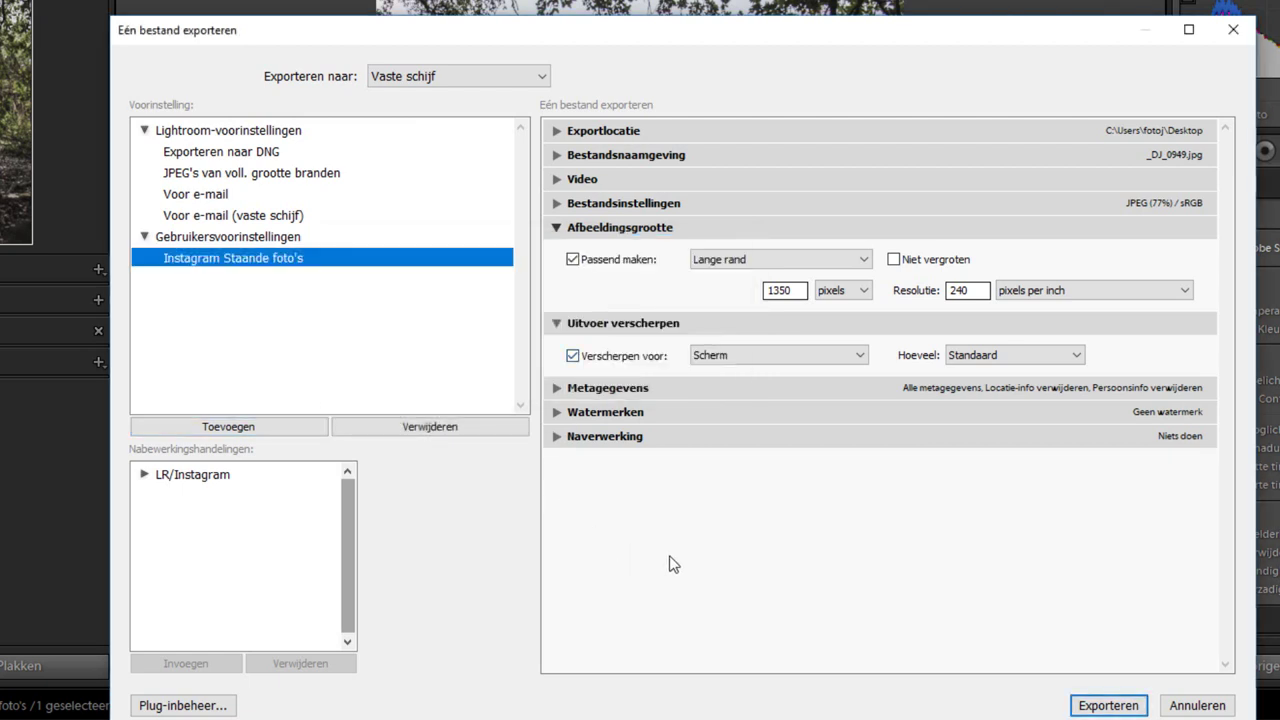
{"action": "left_click", "coordinate": [1105, 705]}
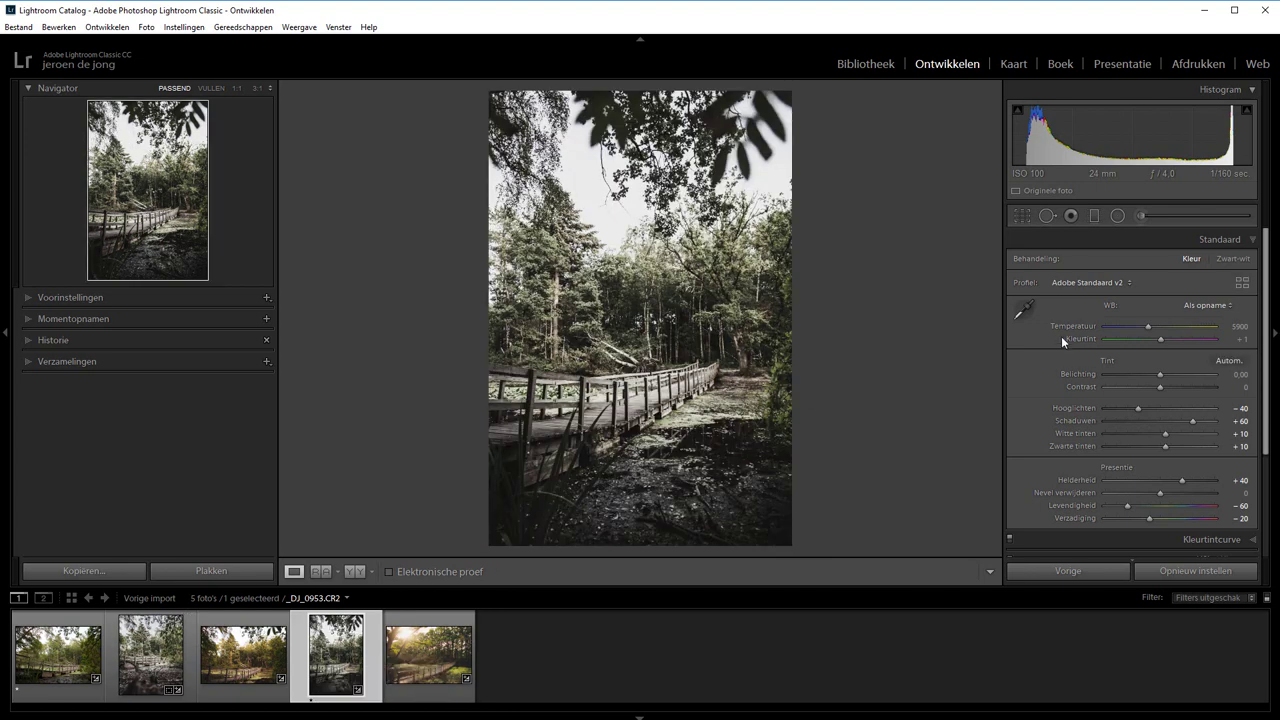
- Crop _DJ_0953 to a custom 1000 × 1250 (4:5) ratio, reposition it and apply
{"action": "left_click", "coordinate": [1022, 216]}
{"action": "left_click", "coordinate": [1210, 262]}
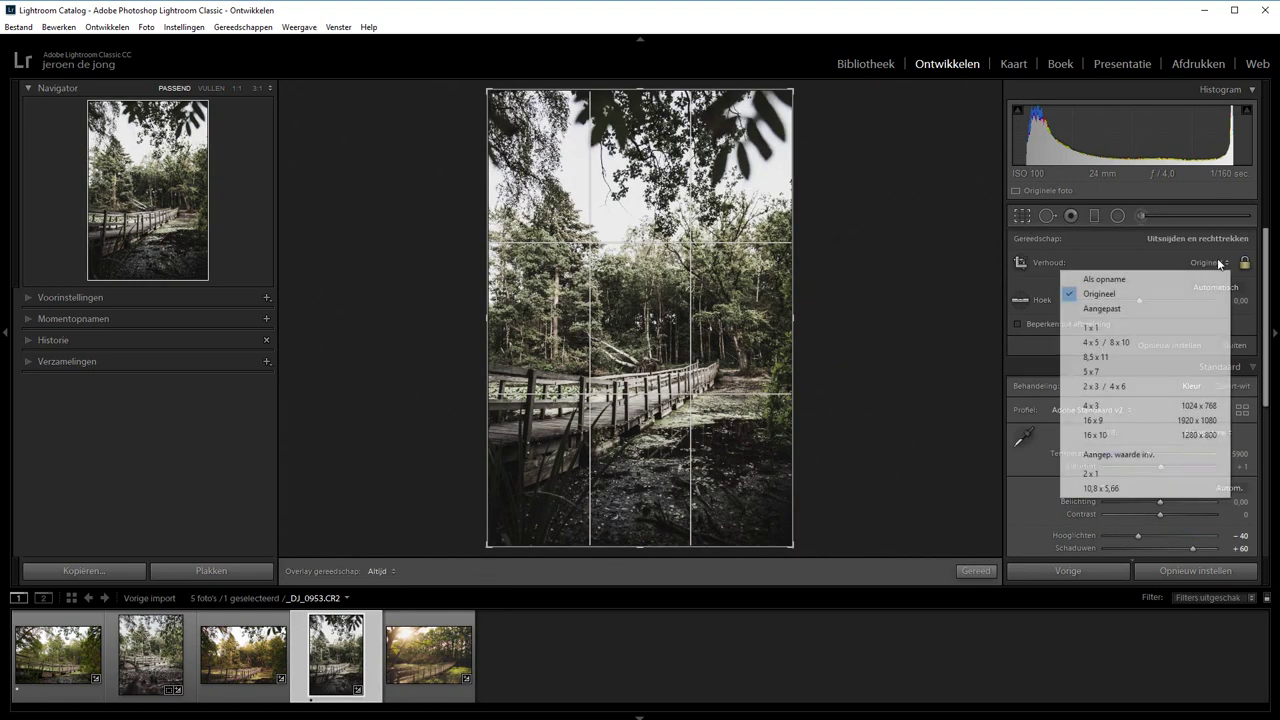
{"action": "left_click", "coordinate": [1131, 452]}
{"action": "type", "text": "1000"}
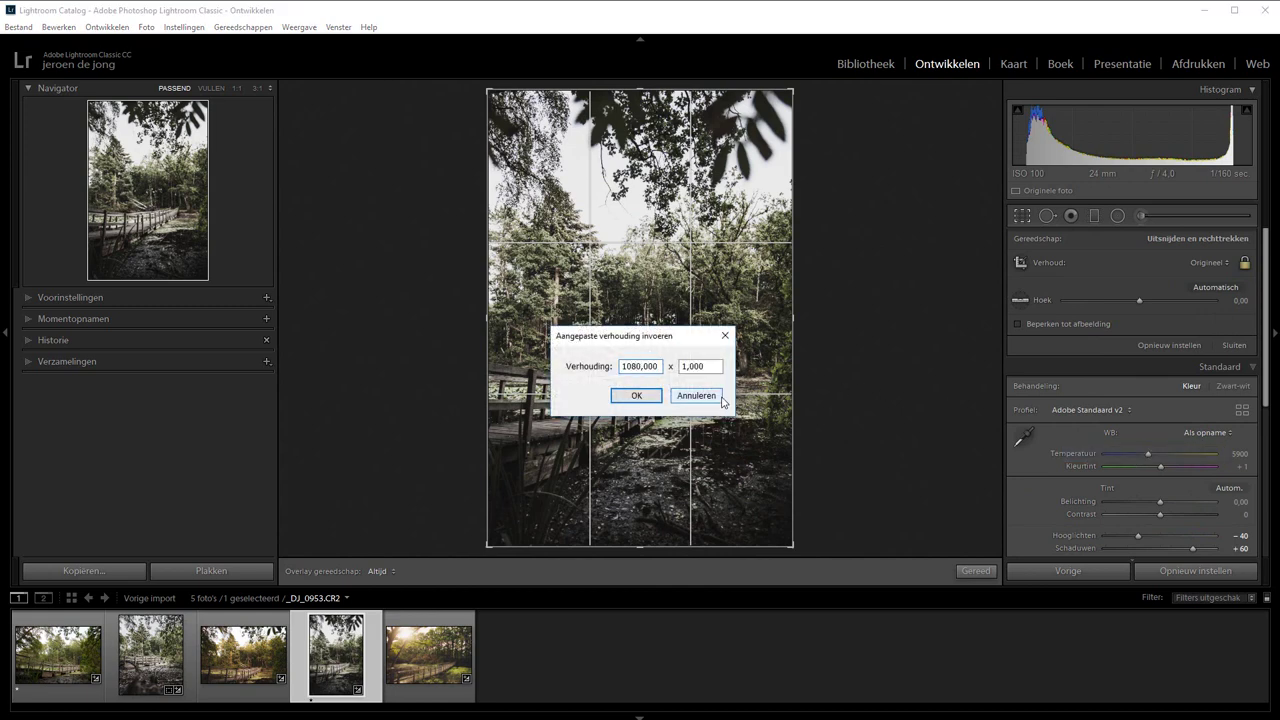
{"action": "key", "text": "Tab"}
{"action": "type", "text": "1250"}
{"action": "left_click", "coordinate": [636, 395]}
{"action": "left_click_drag", "start_coordinate": [638, 383], "coordinate": [652, 327]}
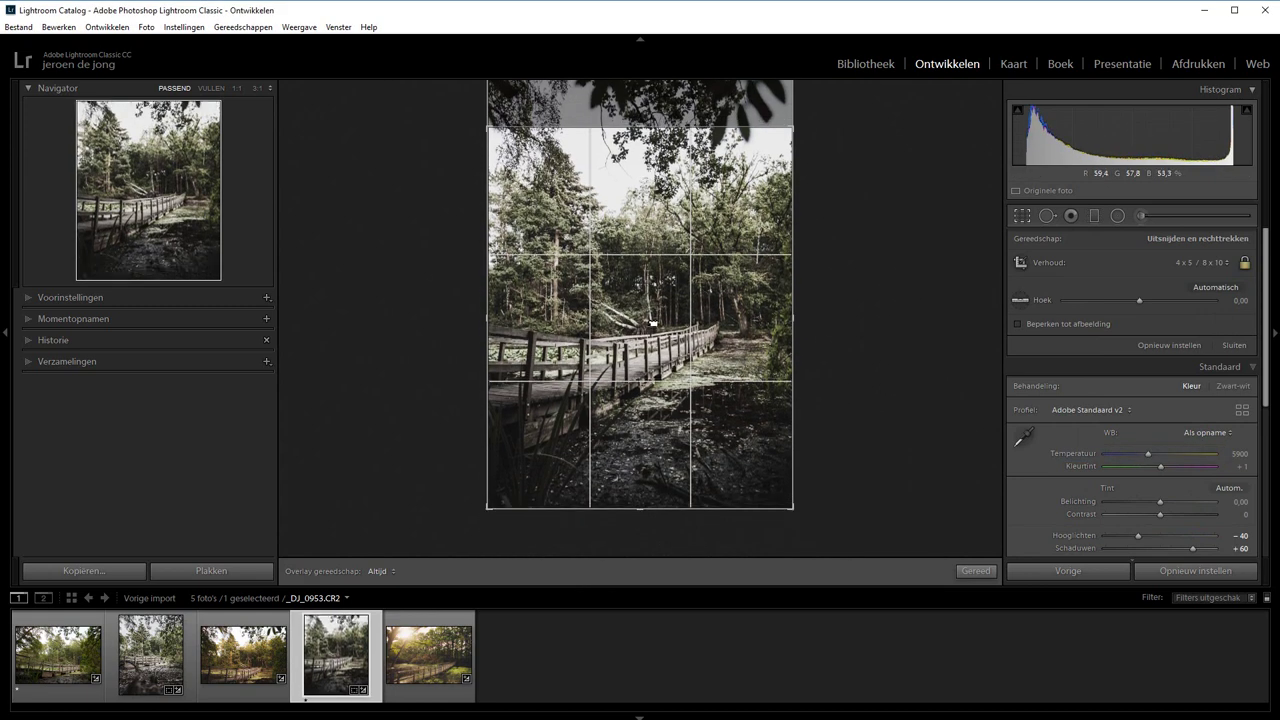
{"action": "key", "text": "Return"}
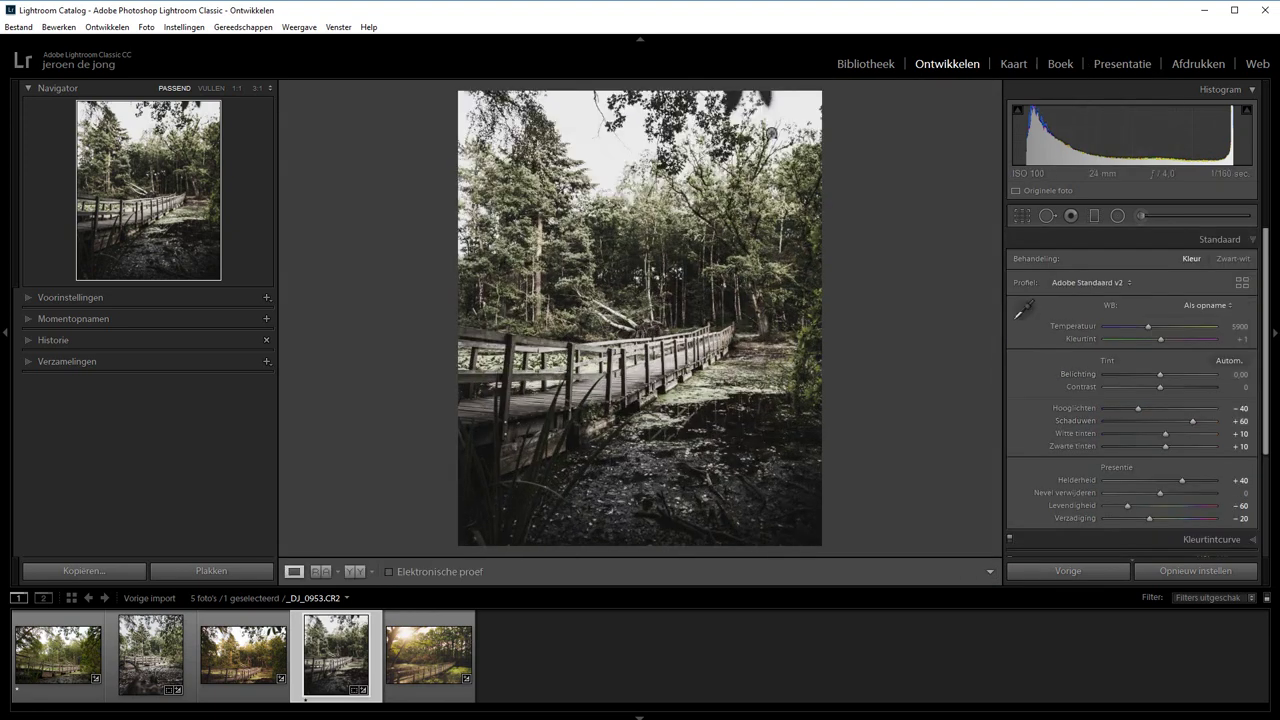
- Export _DJ_0953 using the Instagram Staande foto's preset after checking the export location
{"action": "right_click", "coordinate": [613, 221]}
{"action": "mouse_move", "coordinate": [703, 551]}
{"action": "left_click", "coordinate": [838, 541]}
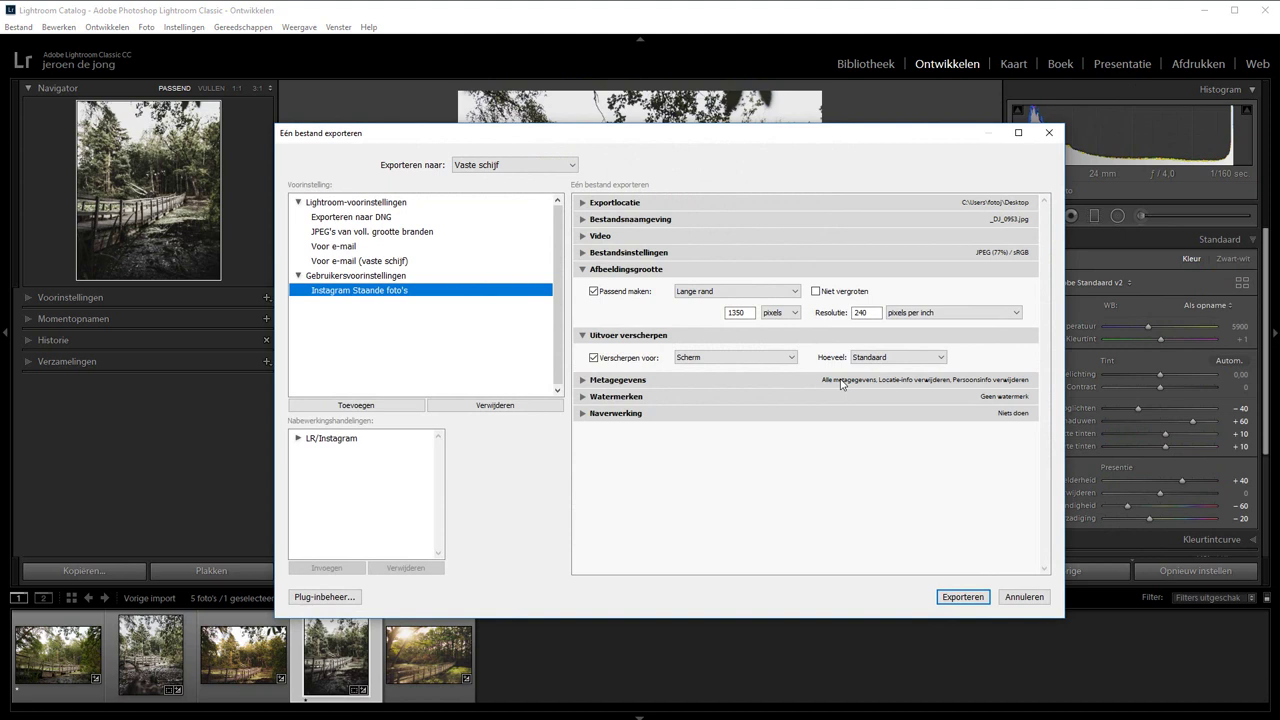
{"action": "left_click", "coordinate": [371, 231]}
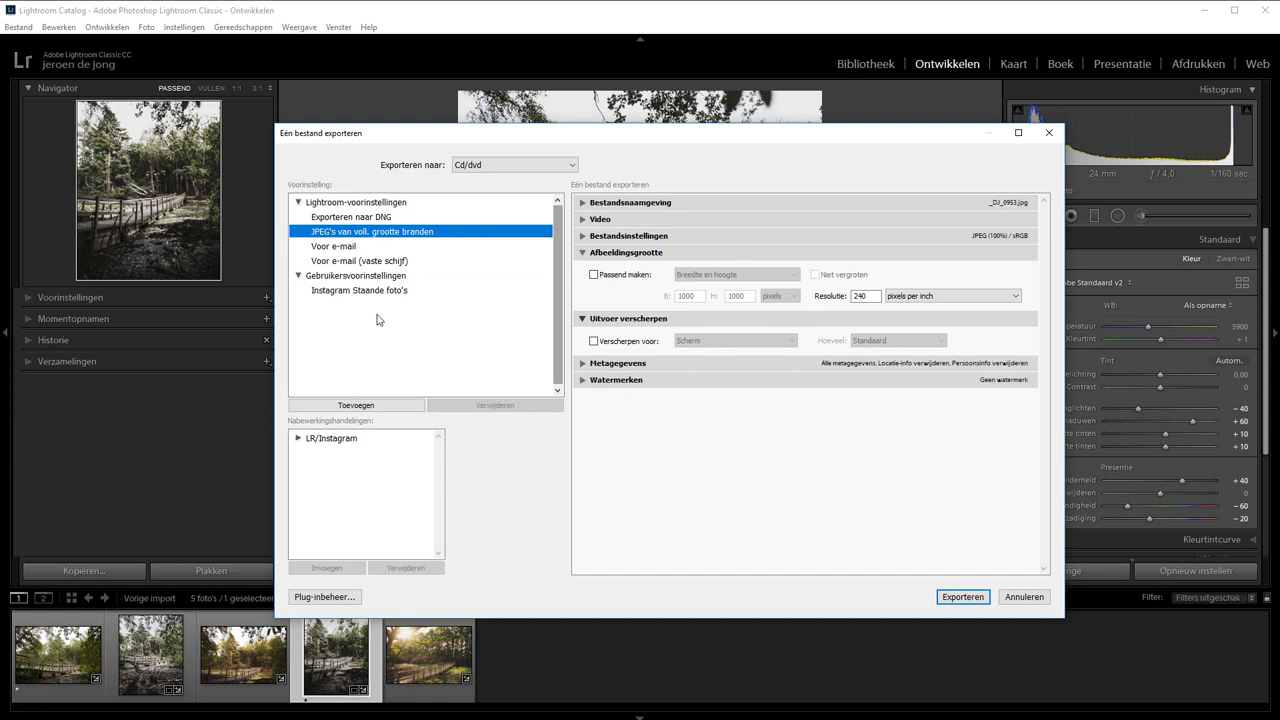
{"action": "left_click", "coordinate": [349, 291]}
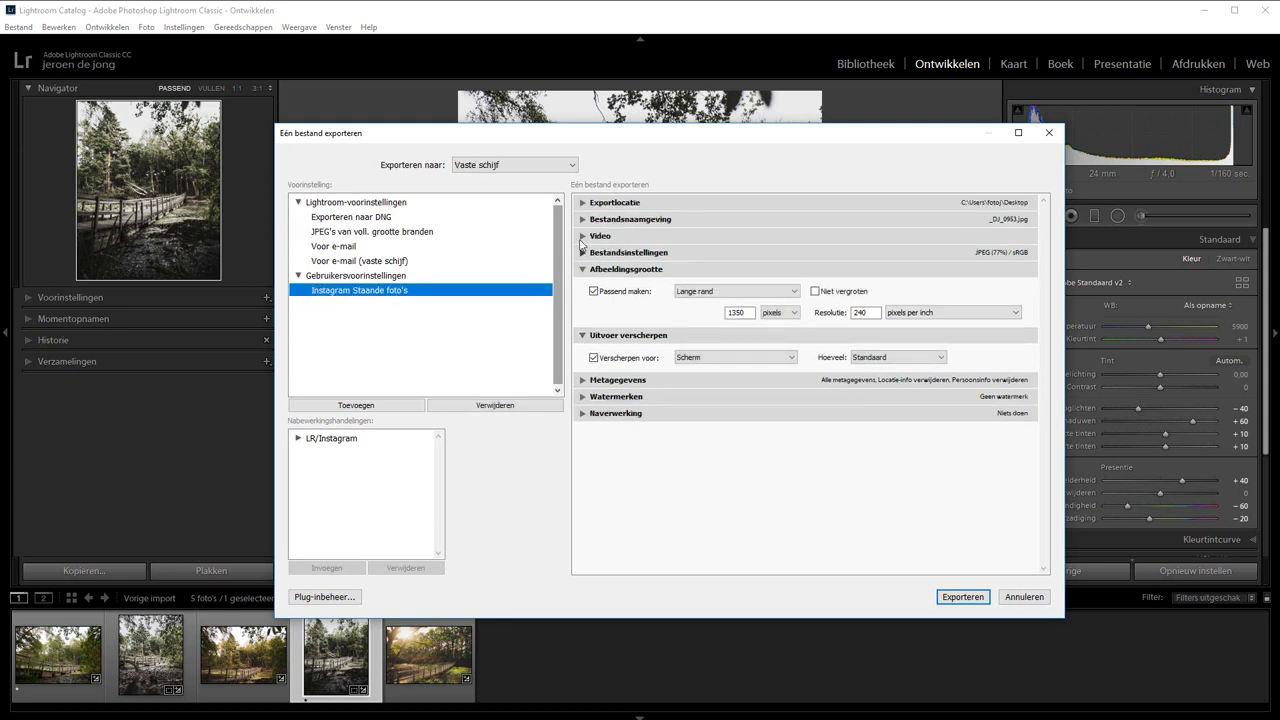
{"action": "left_click", "coordinate": [582, 204]}
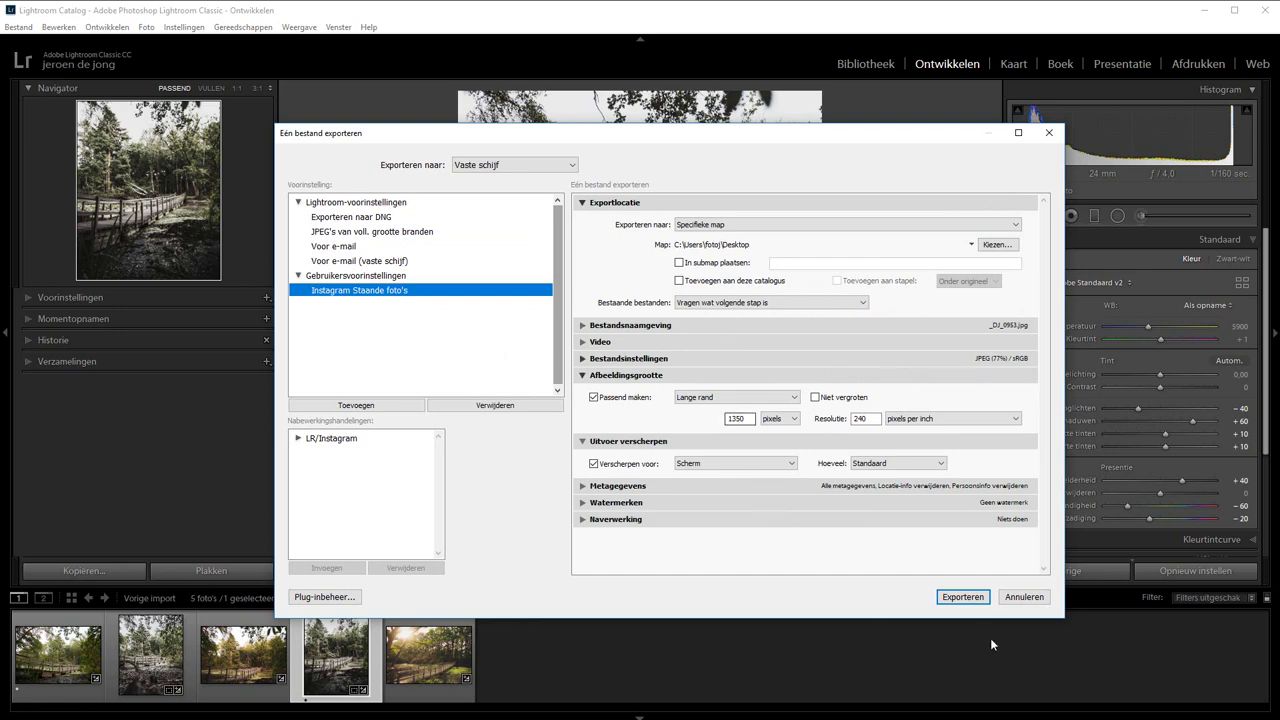
{"action": "left_click", "coordinate": [963, 597]}
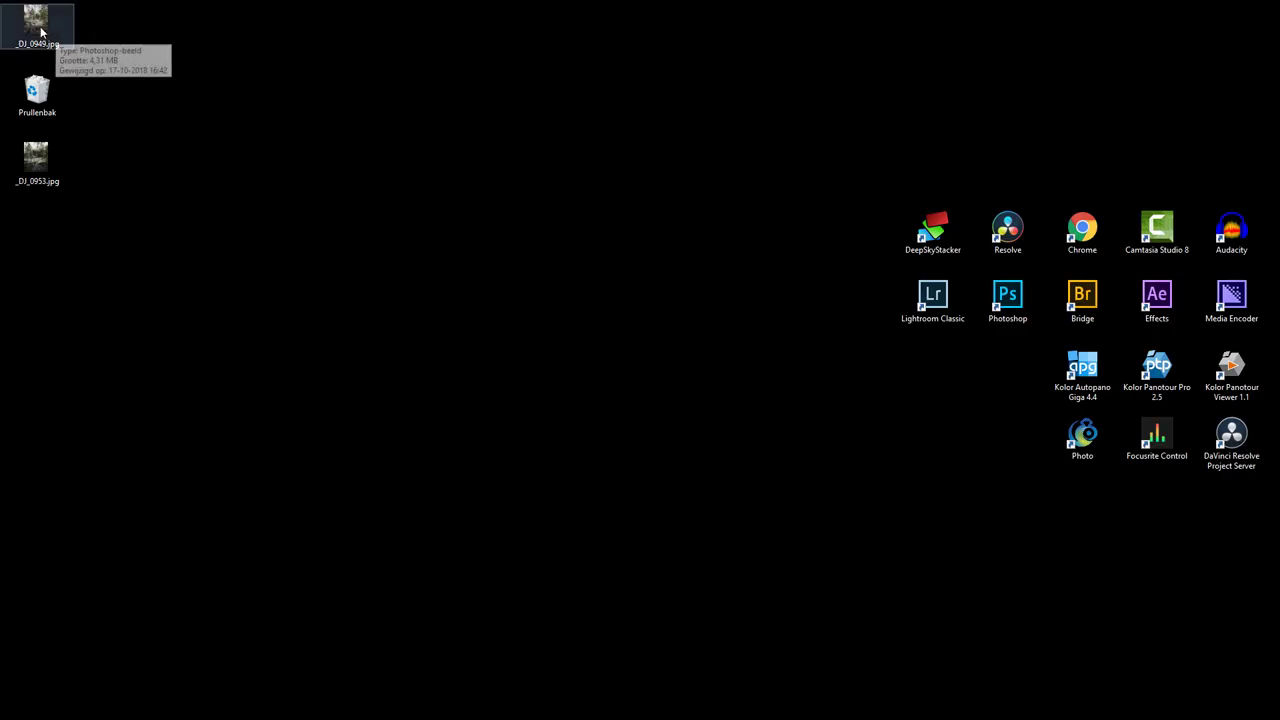
- Move both JPEGs mid-desktop and check _DJ_0949.jpg's Details show 1080 × 1350 pixels
{"action": "mouse_move", "coordinate": [40, 30]}
{"action": "left_mouse_down"}
{"action": "mouse_move", "coordinate": [190, 212]}
{"action": "mouse_move", "coordinate": [352, 244]}
{"action": "left_mouse_up"}
{"action": "left_click_drag", "start_coordinate": [46, 165], "coordinate": [272, 237]}
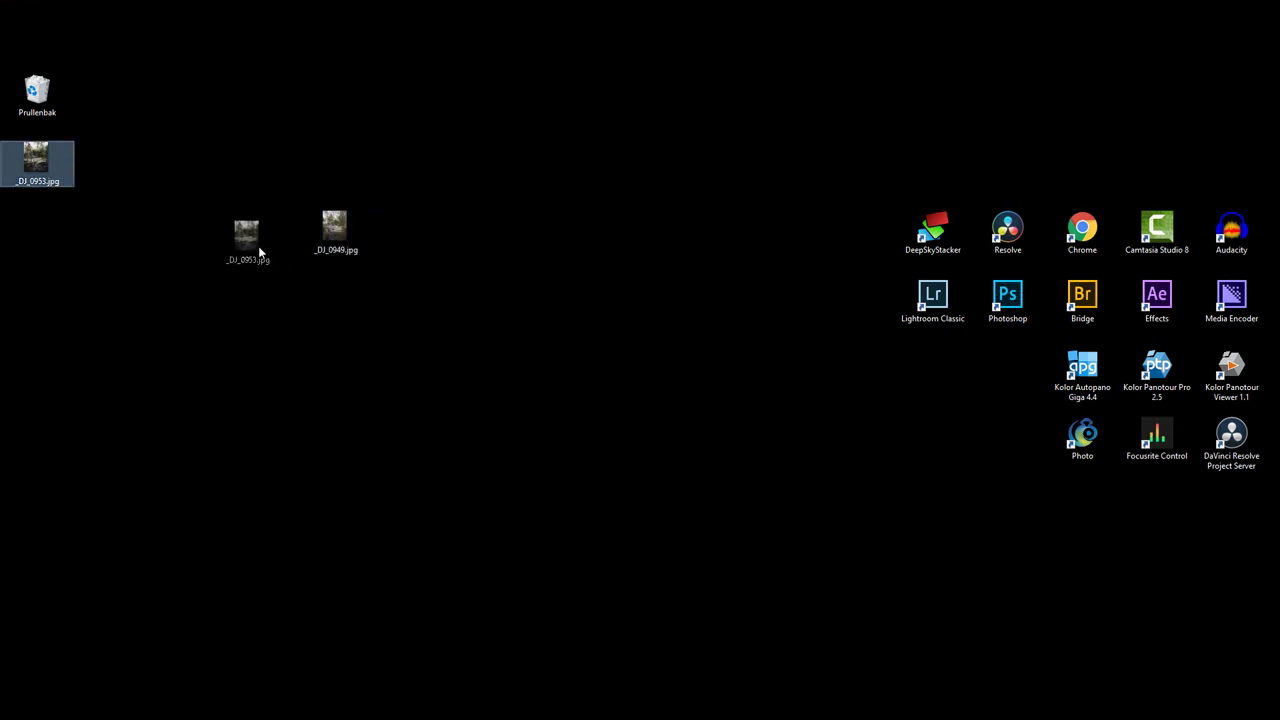
{"action": "left_click", "coordinate": [336, 236]}
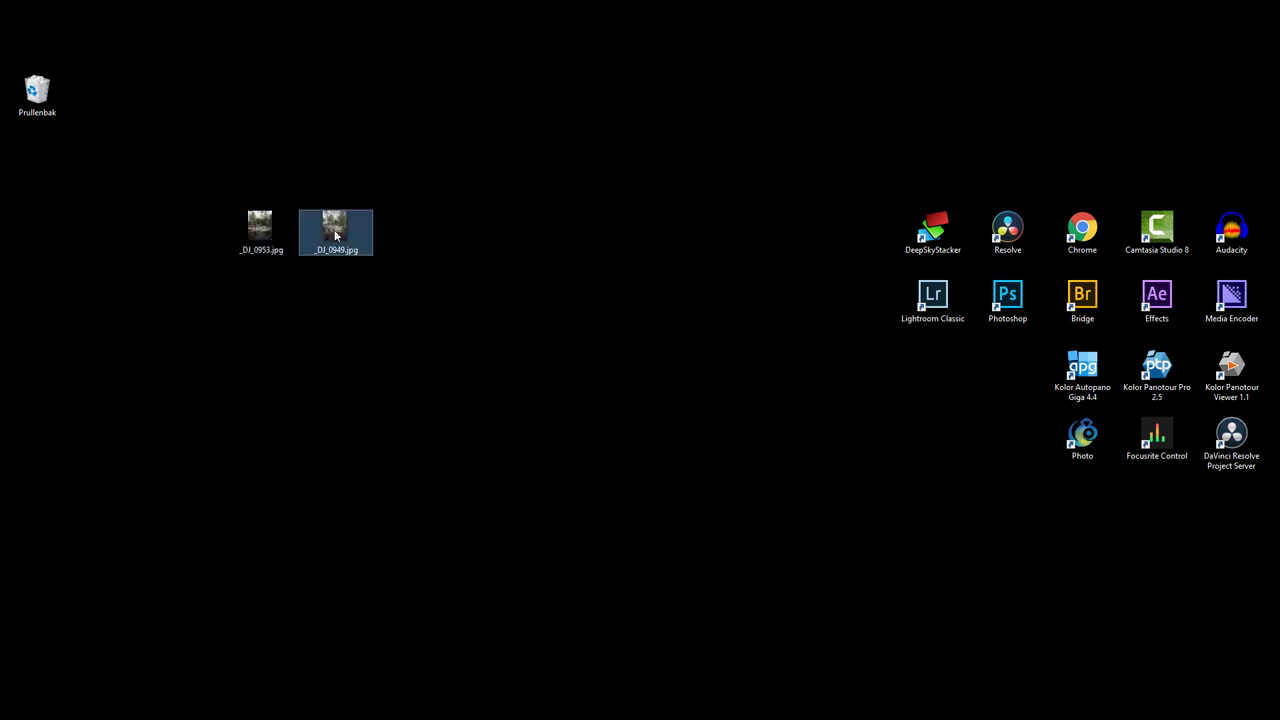
{"action": "right_click", "coordinate": [336, 236]}
{"action": "left_click", "coordinate": [291, 603]}
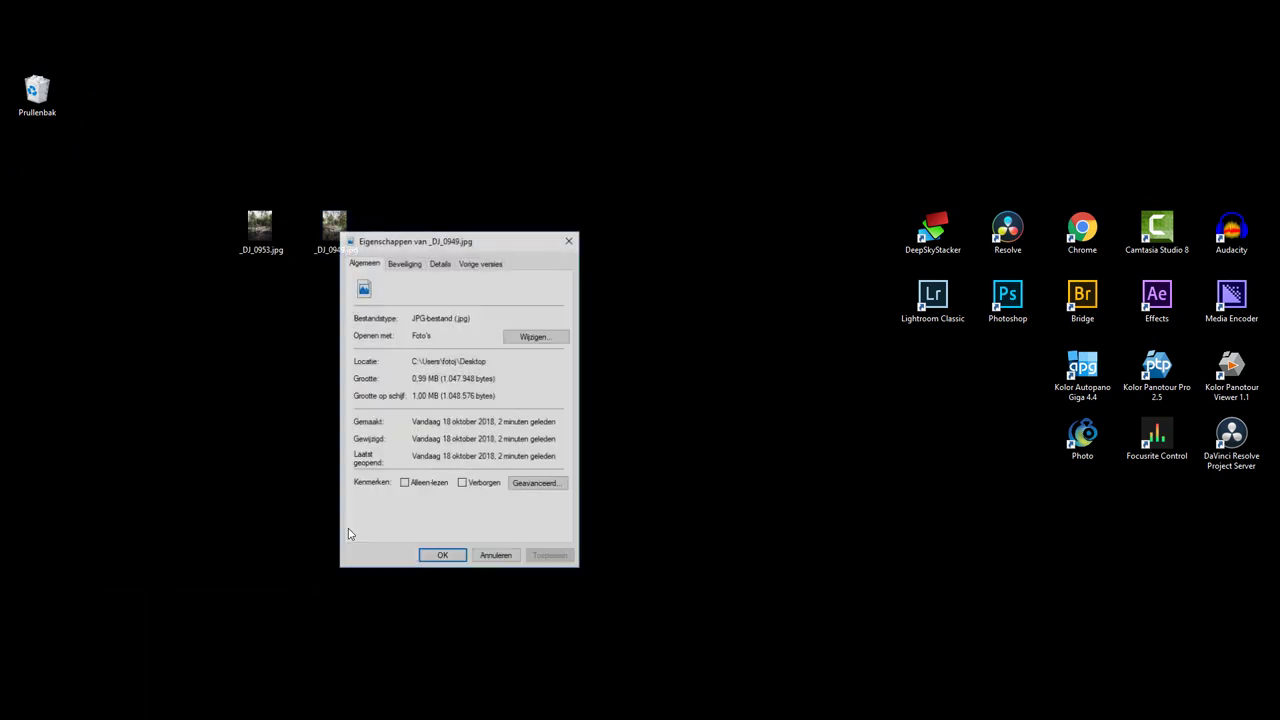
{"action": "left_click", "coordinate": [440, 264]}
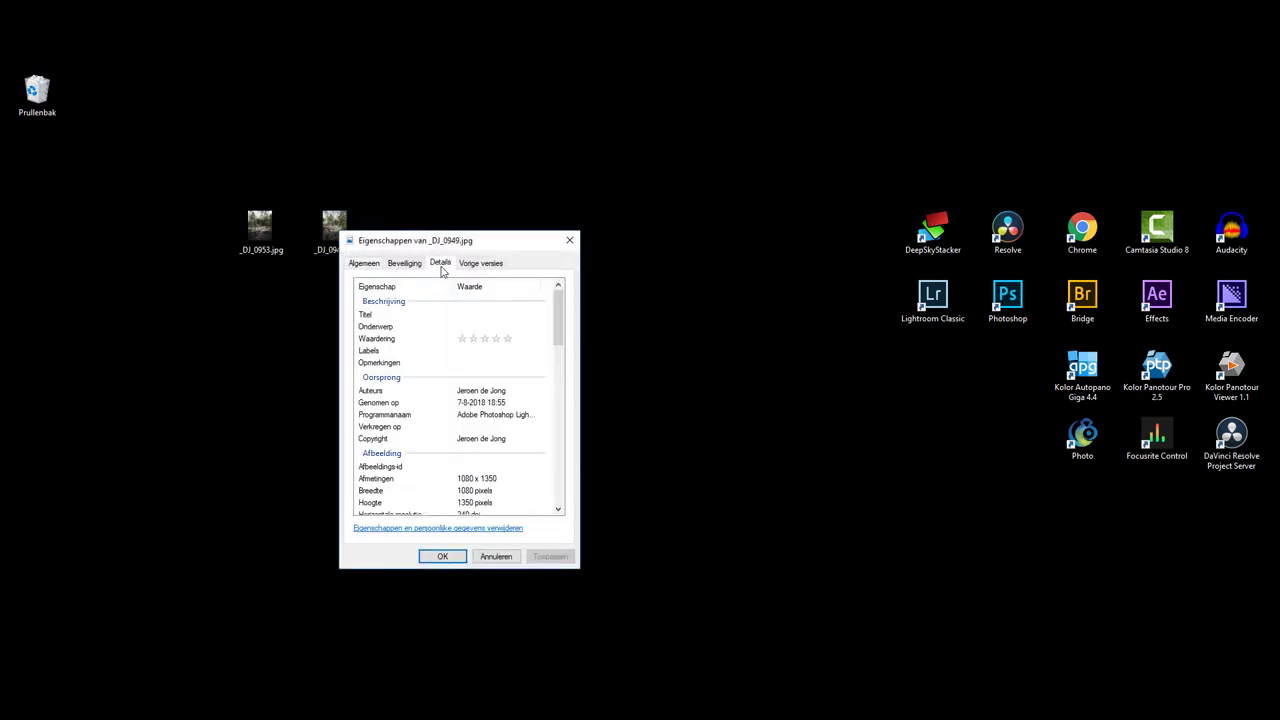
{"action": "left_click_drag", "start_coordinate": [559, 329], "coordinate": [560, 356]}
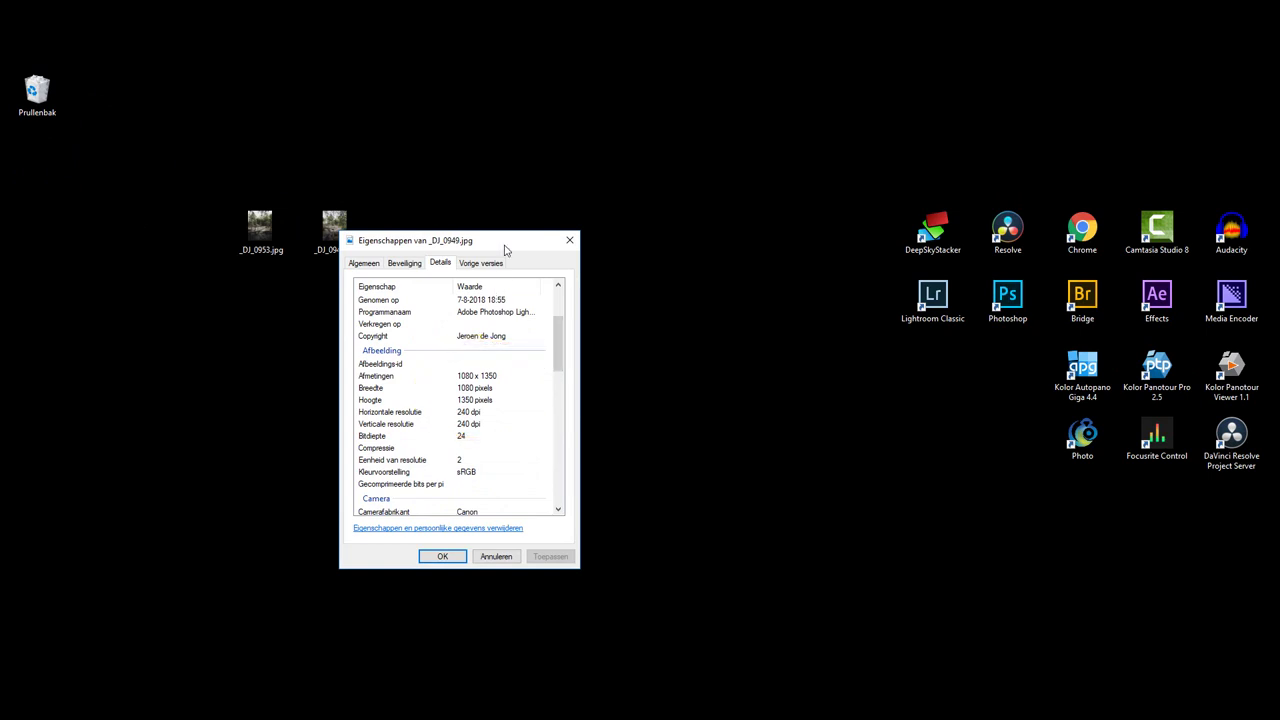
{"action": "left_click_drag", "start_coordinate": [505, 250], "coordinate": [530, 240]}
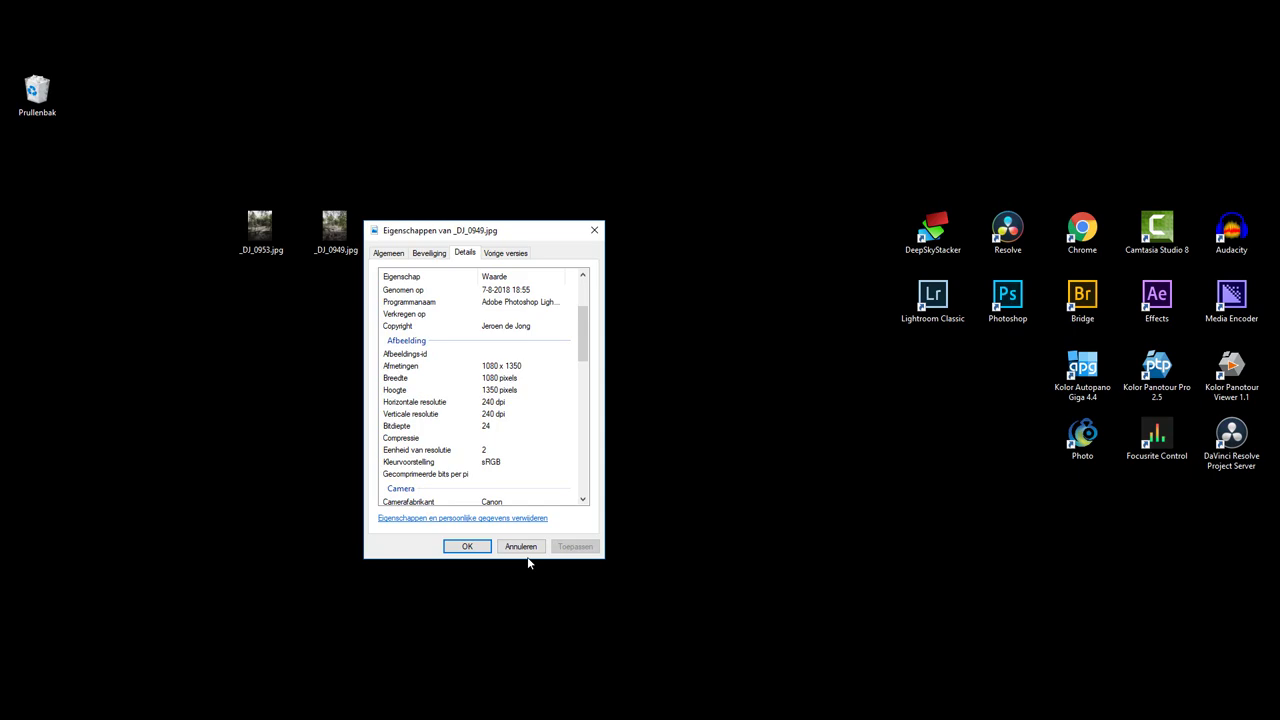
- Close the properties window and reopen the single-file export dialog for _DJ_0953
{"action": "left_click", "coordinate": [522, 548]}
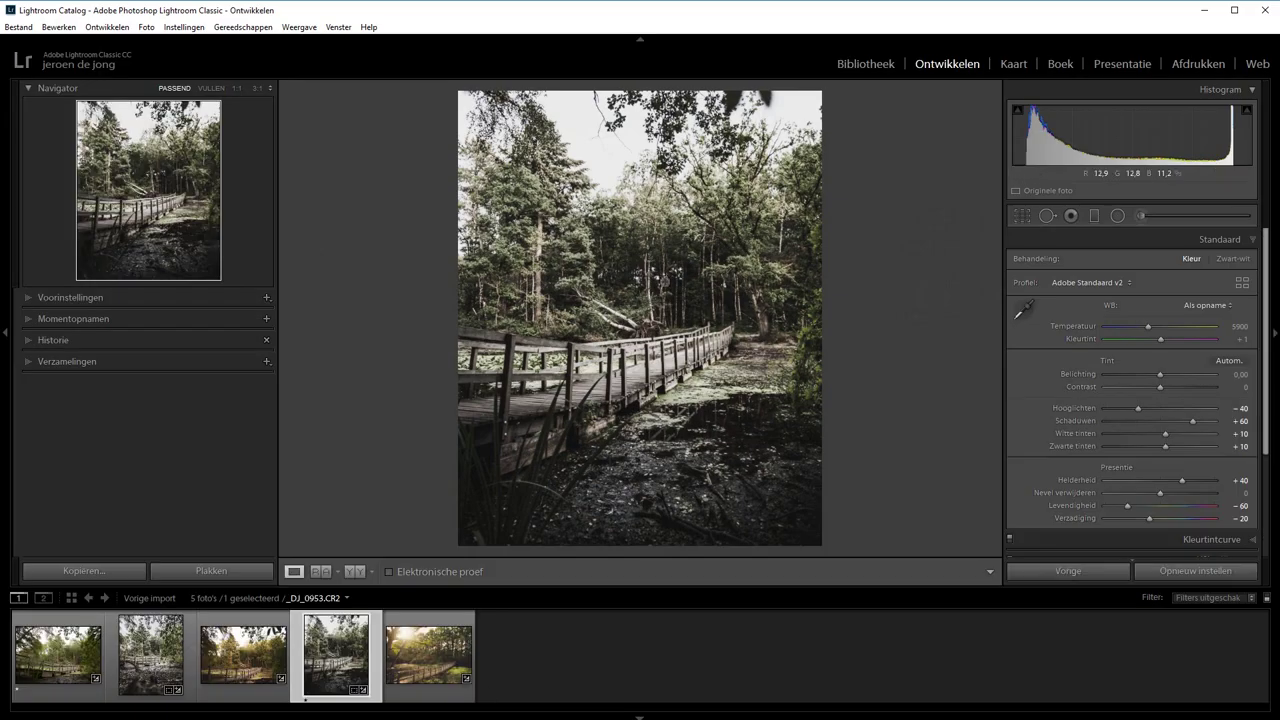
{"action": "right_click", "coordinate": [659, 271]}
{"action": "mouse_move", "coordinate": [748, 589]}
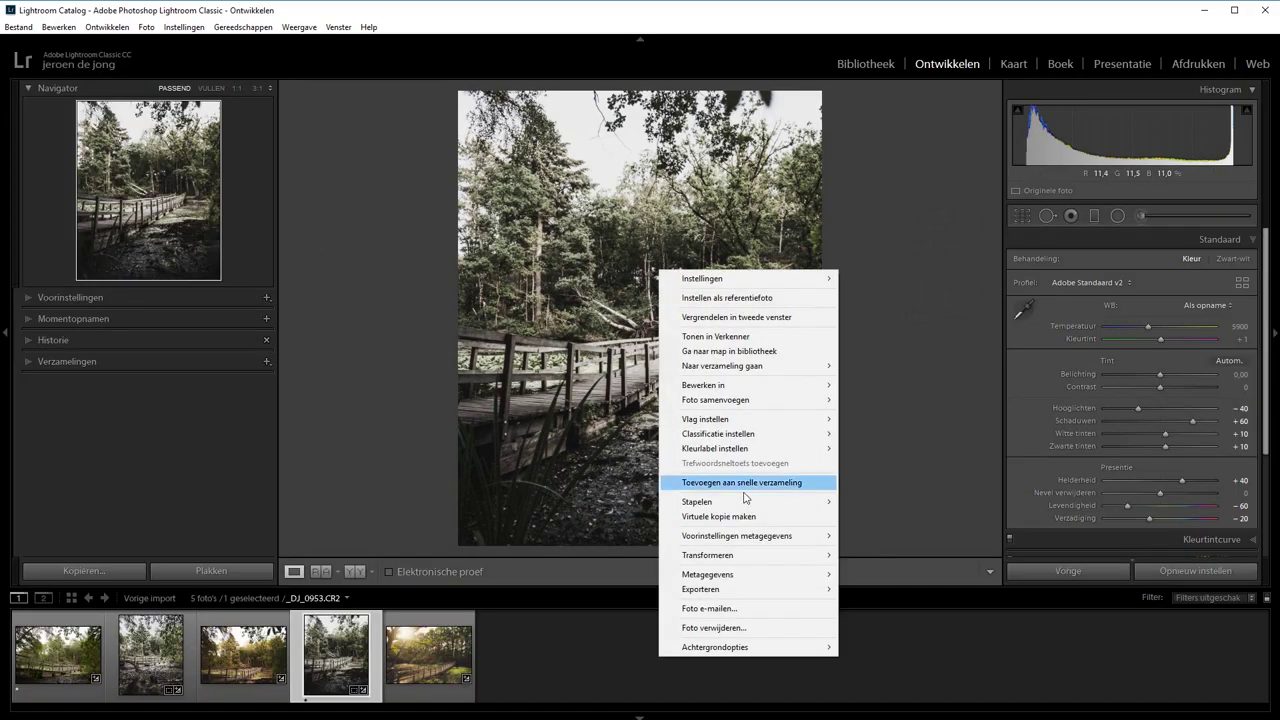
{"action": "left_click", "coordinate": [880, 590]}
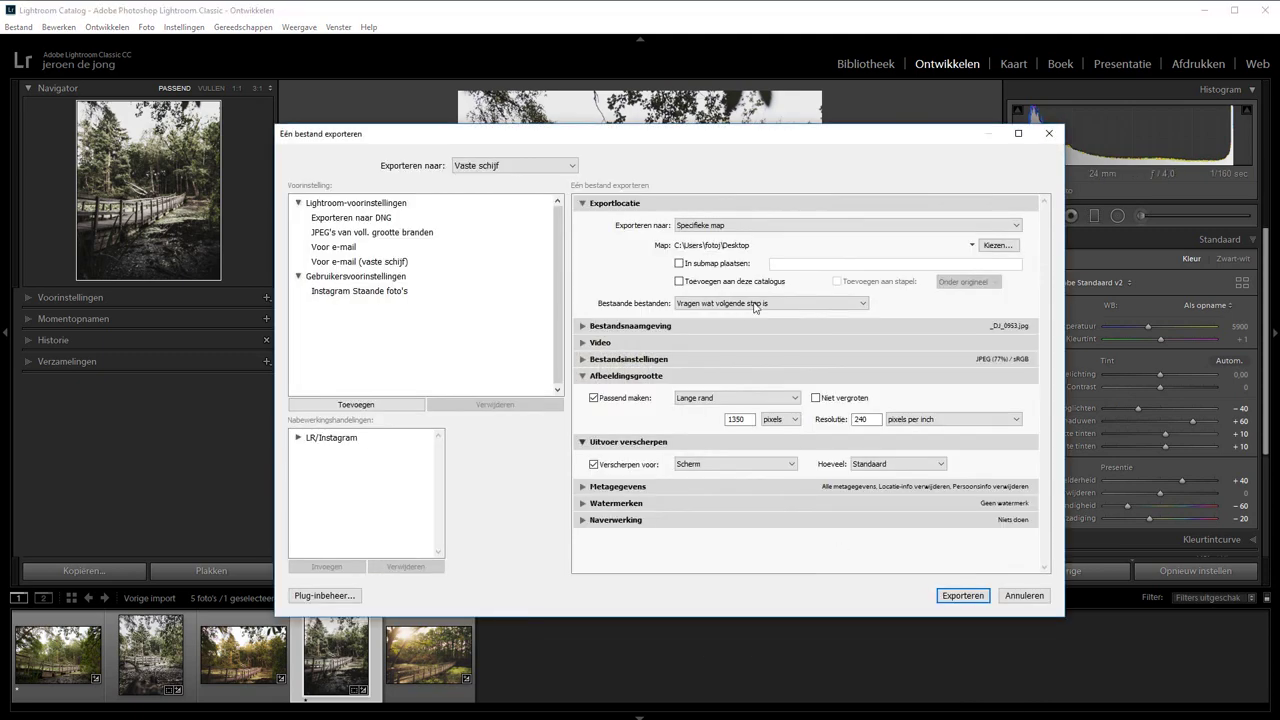